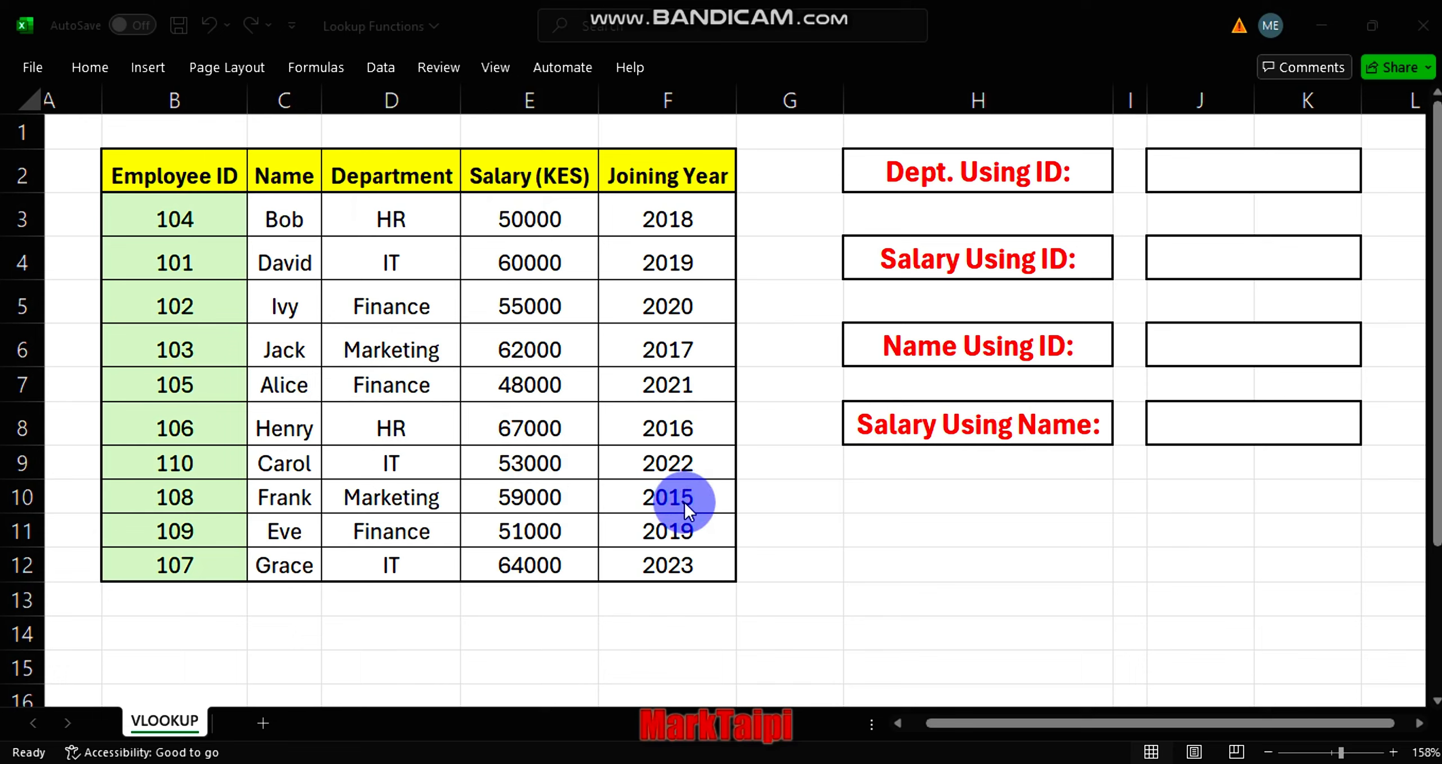
Start a VLOOKUP formula in J2 for Dept. Using ID, with B7 as lookup value and B2:F12 as table array.
click(1194, 172)
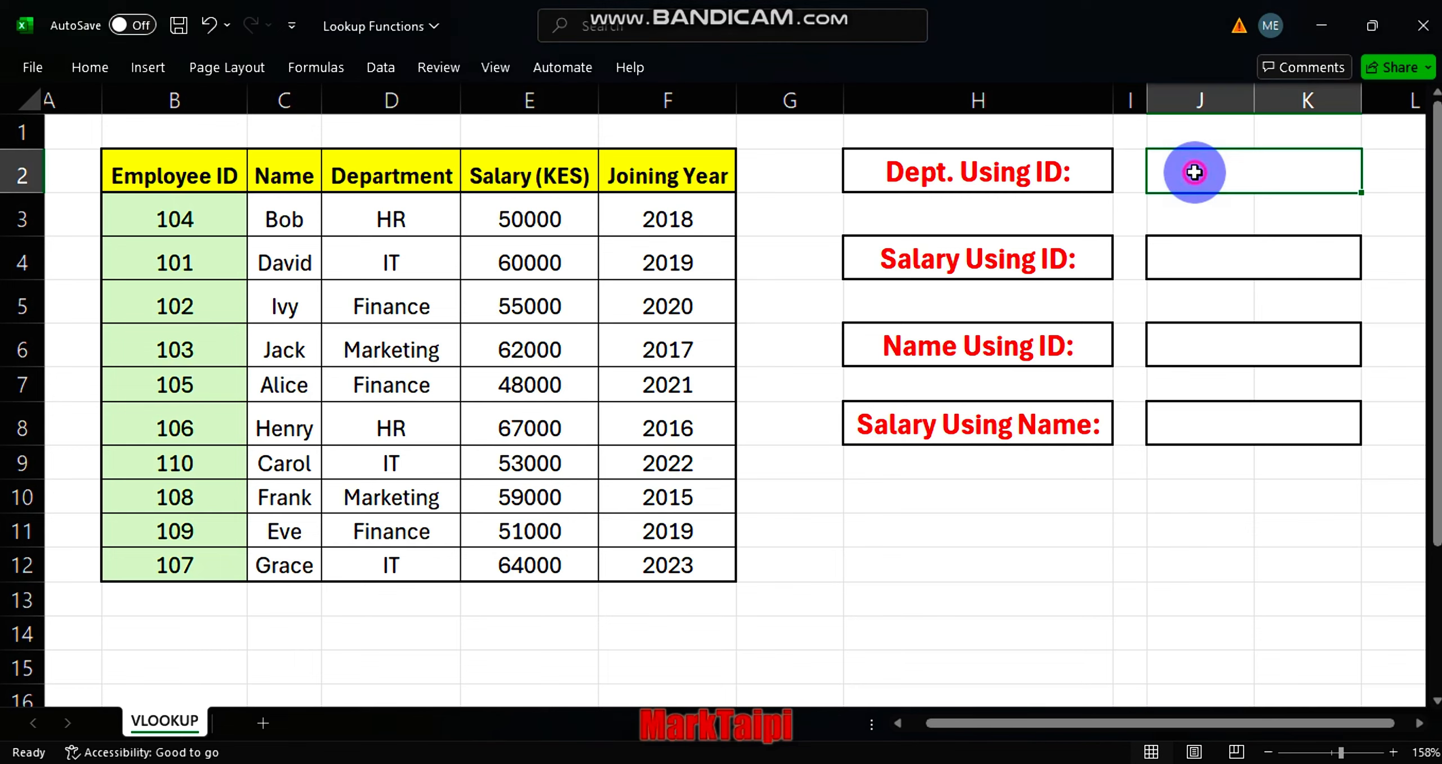
text(=vloo)
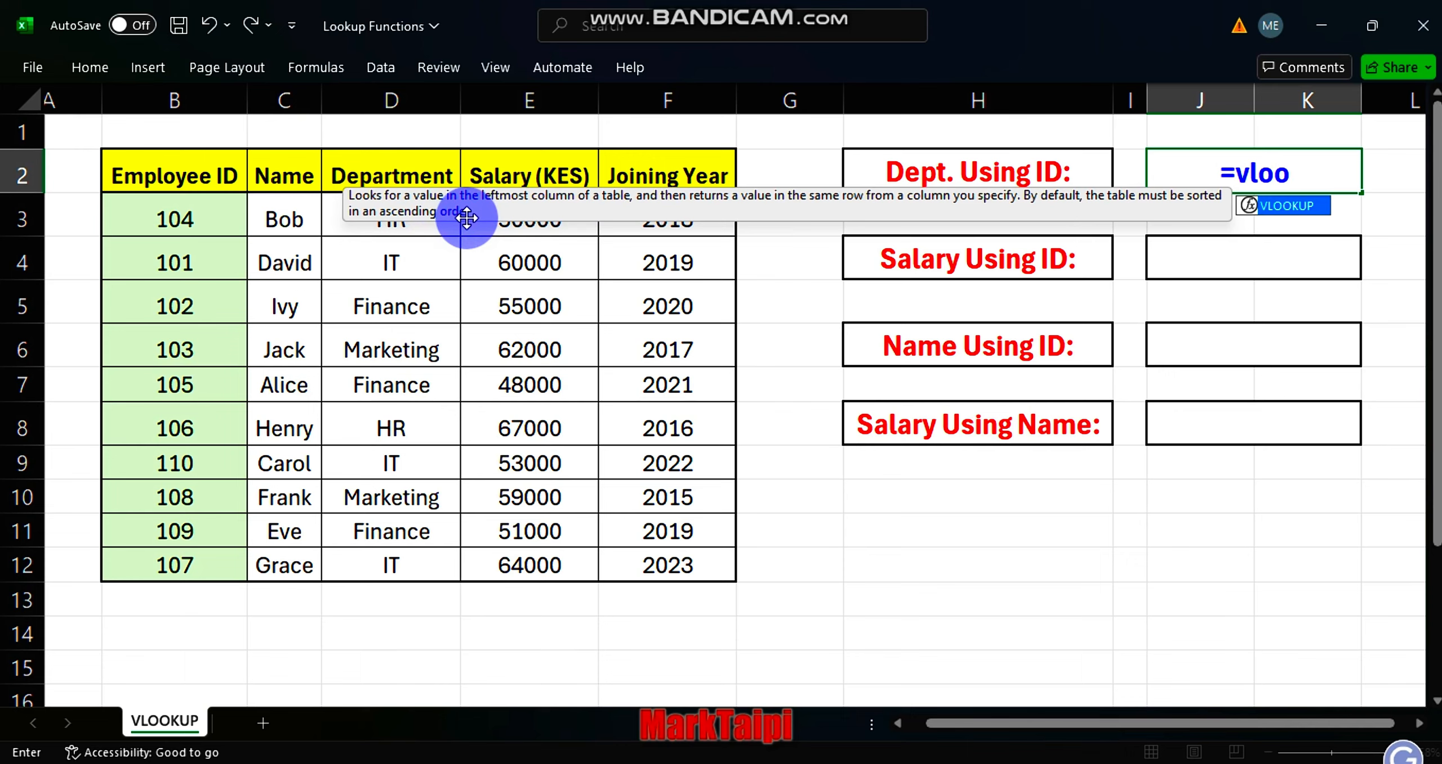
key(Tab)
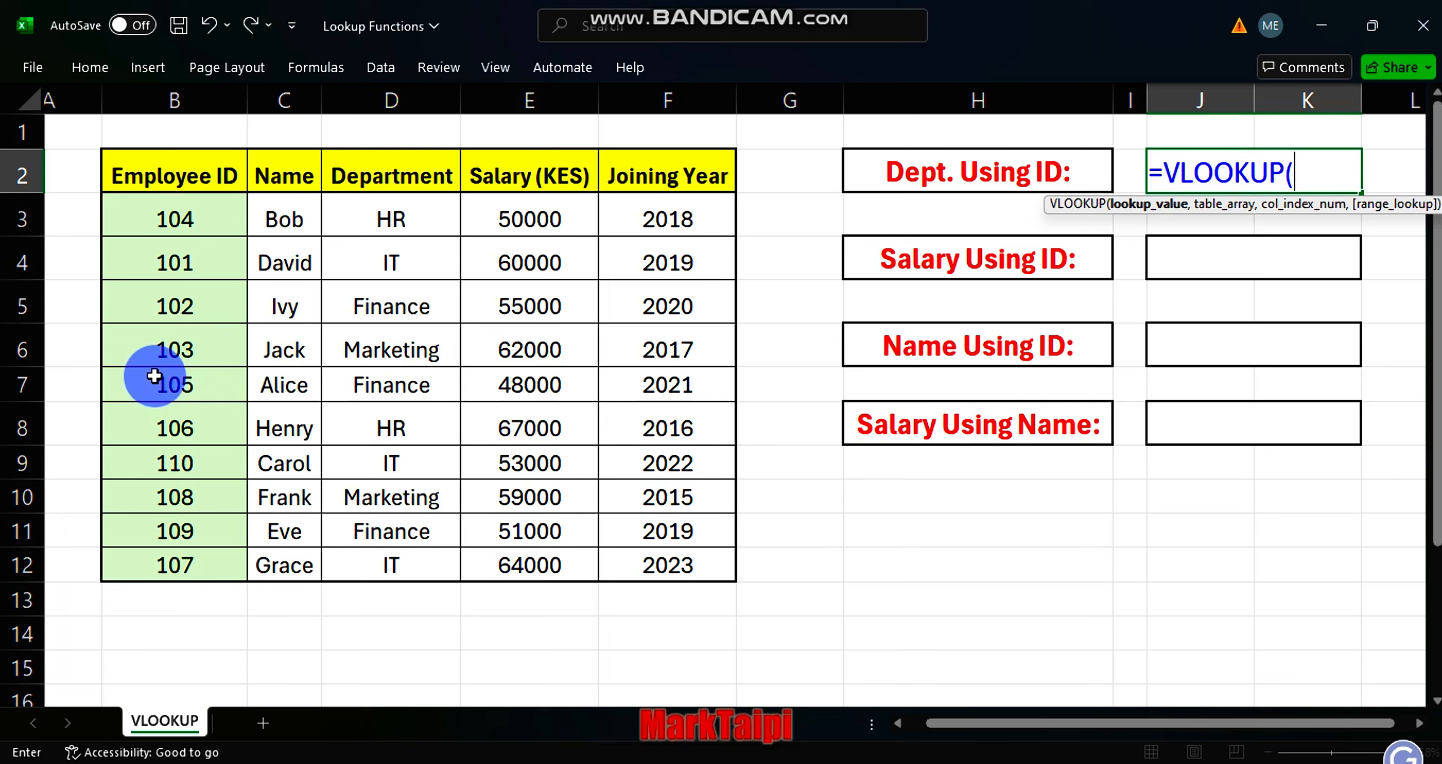
click(176, 384)
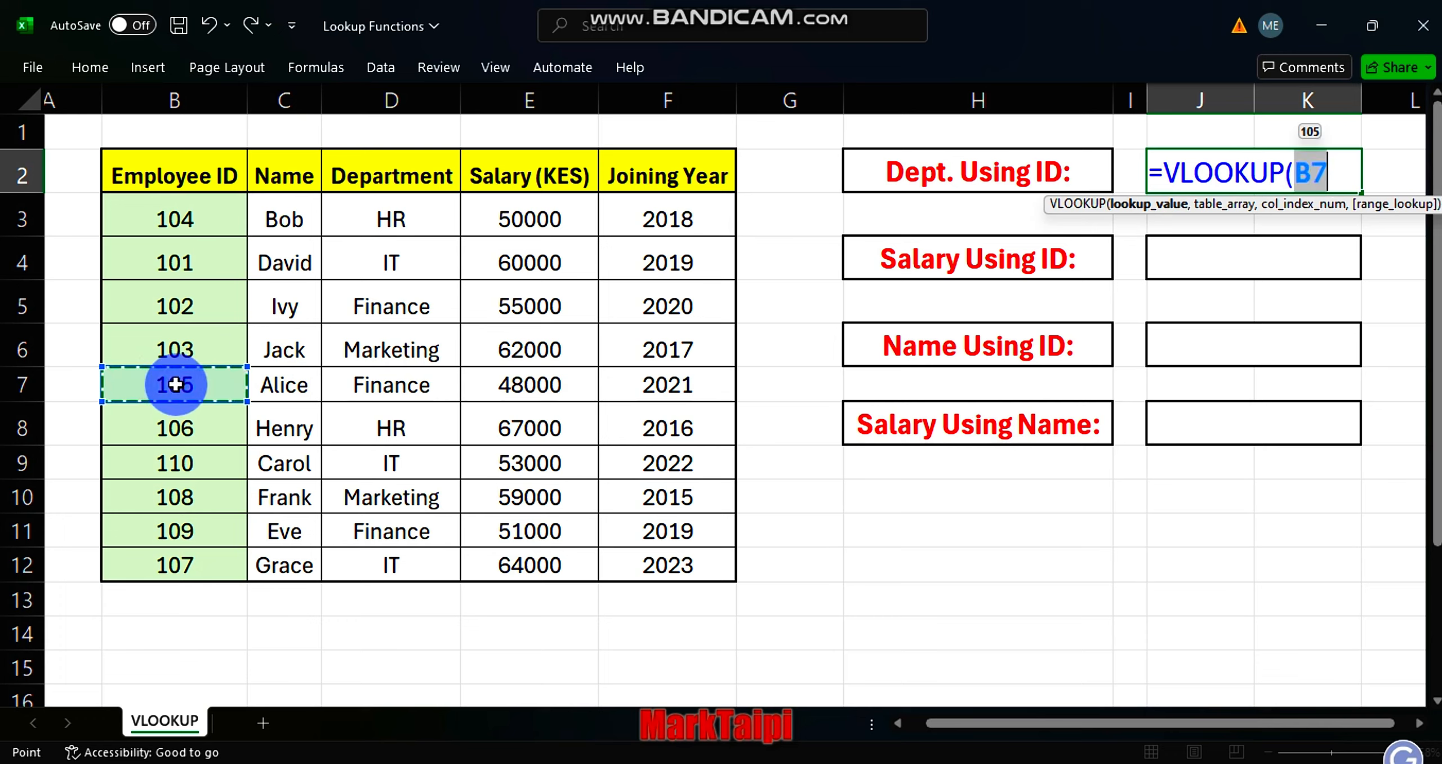
text(,)
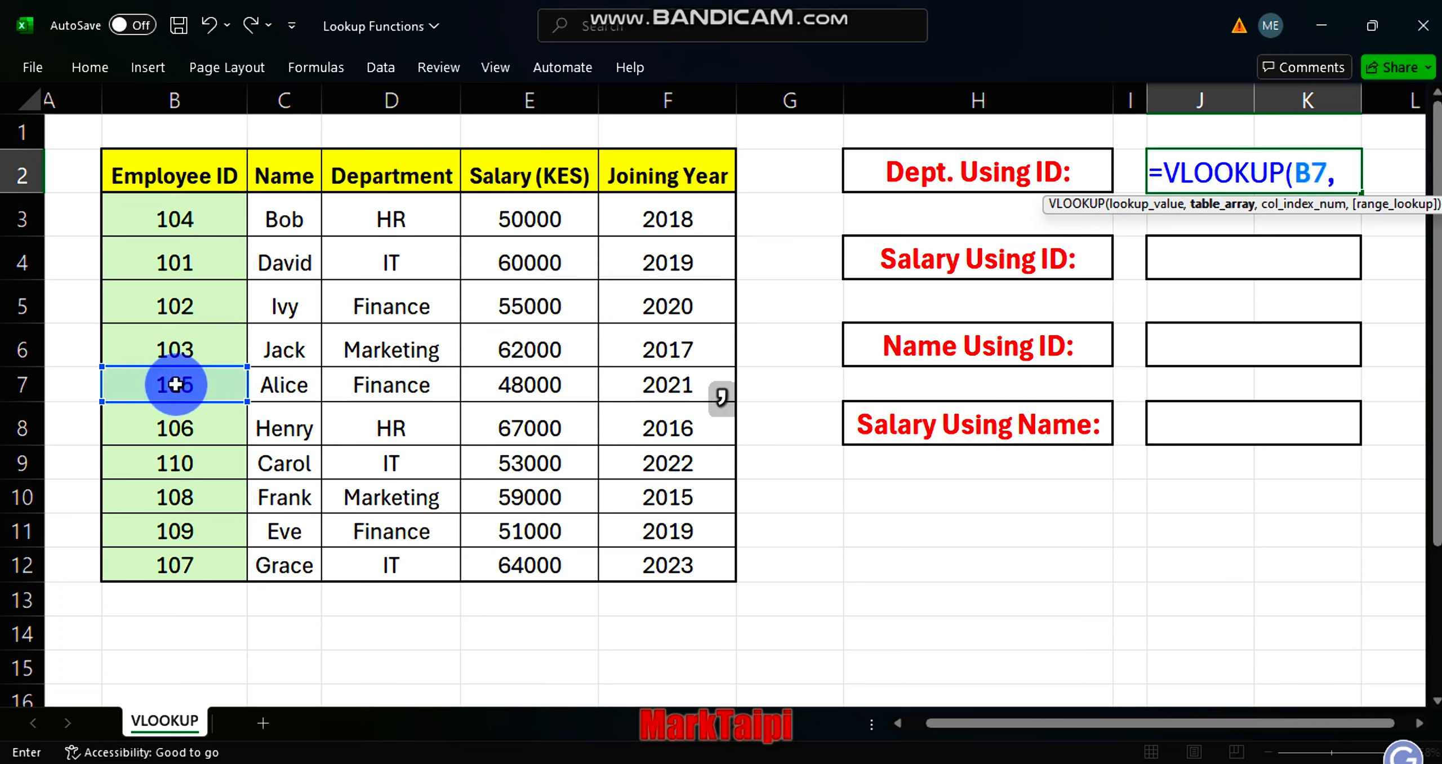
click(163, 180)
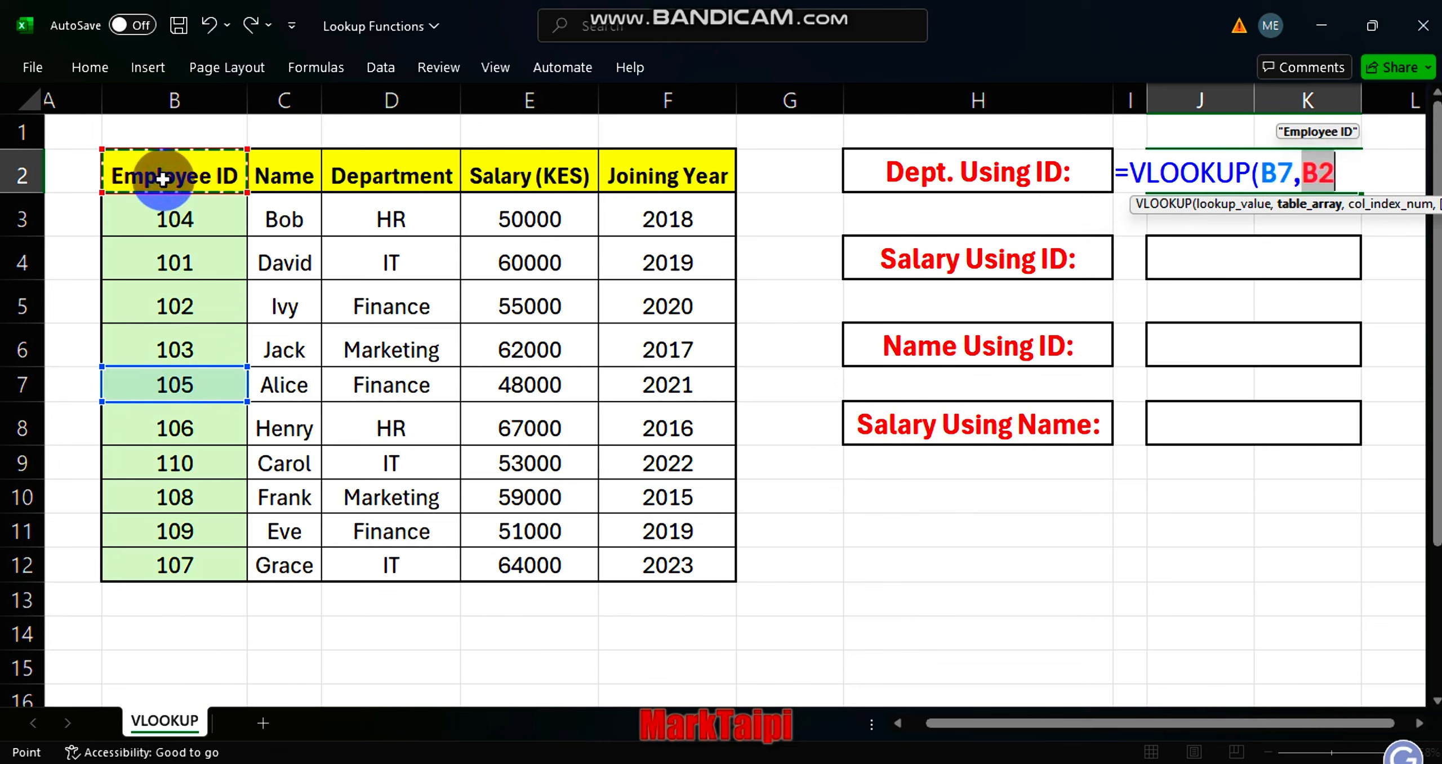
key(ctrl+shift+Right)
key(ctrl+shift+Down)
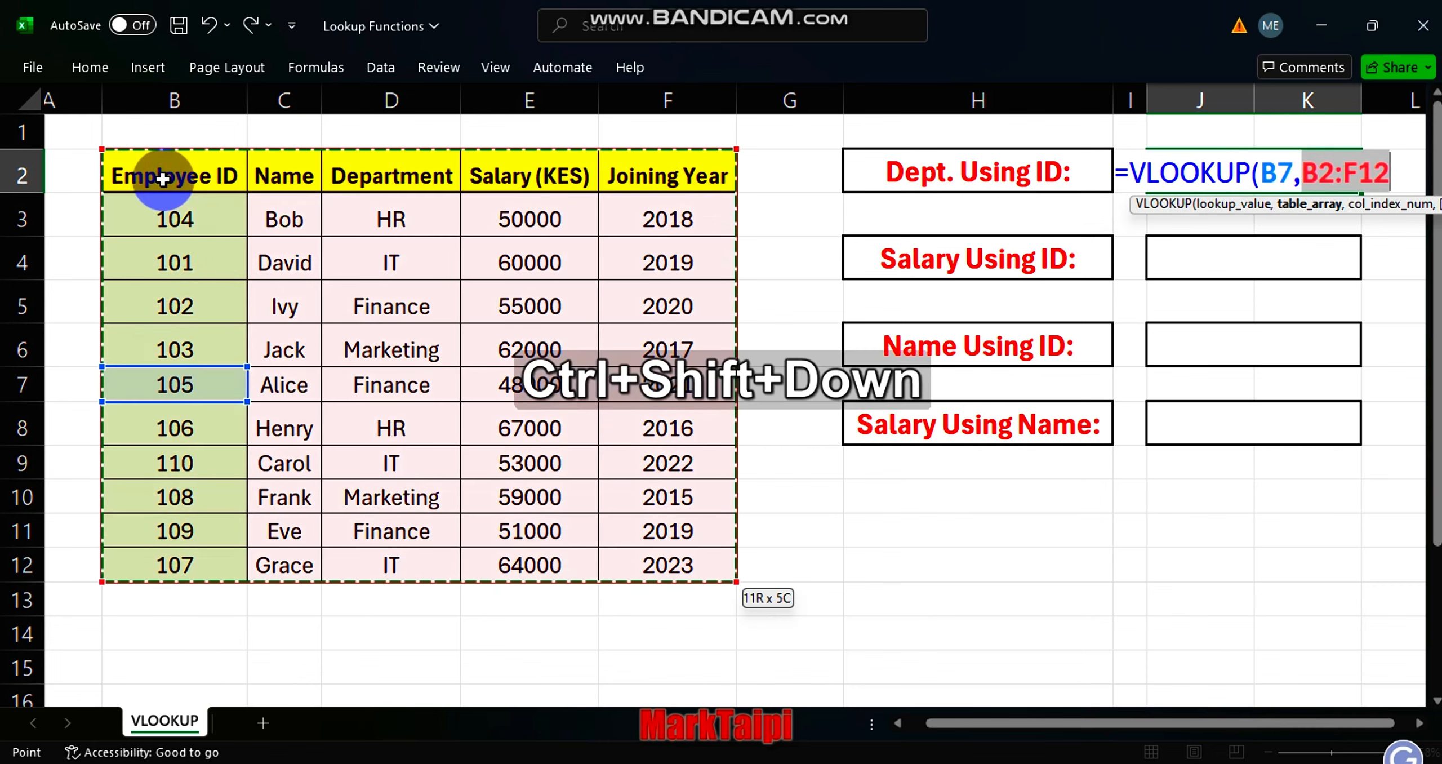
text(,)
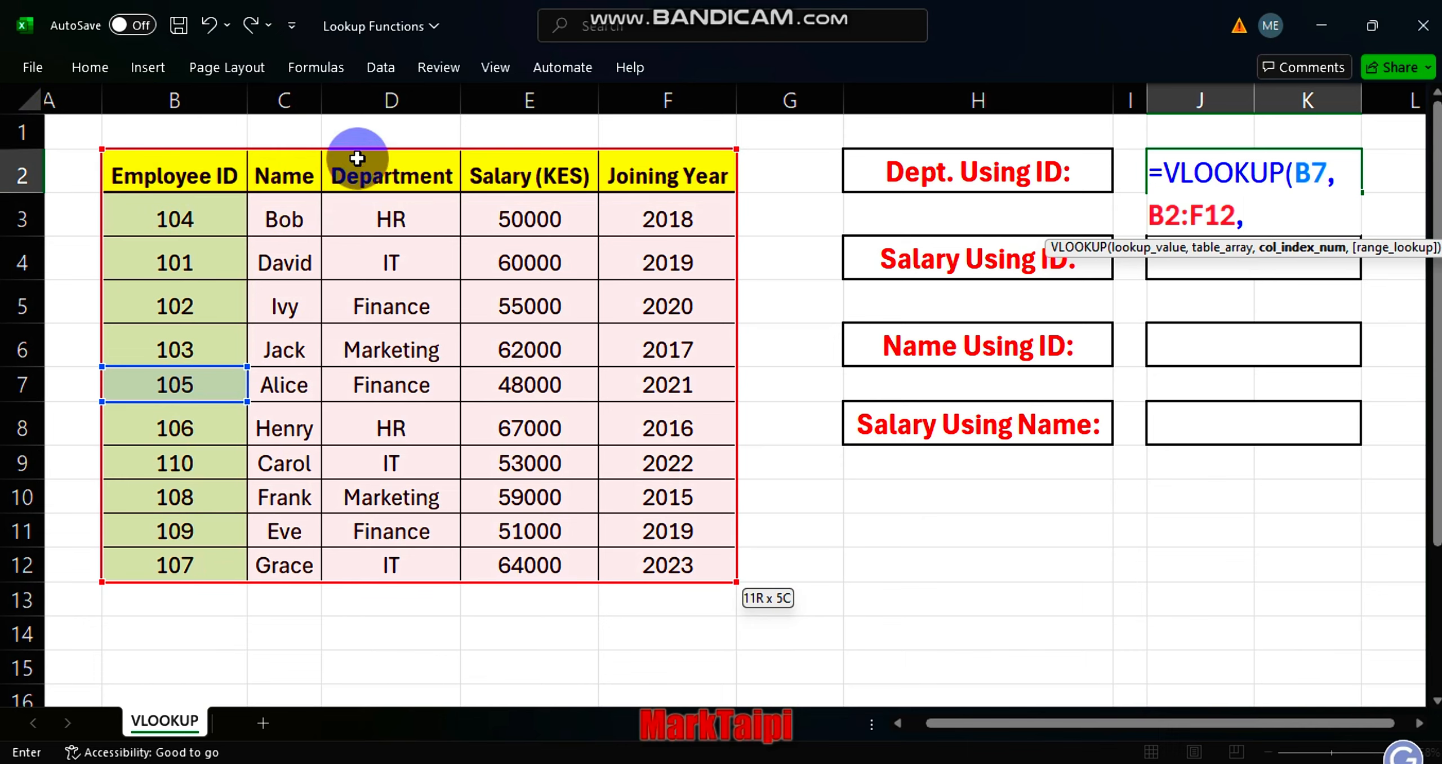
Complete the J2 VLOOKUP with column index 3 and FALSE for an exact match.
text(3,)
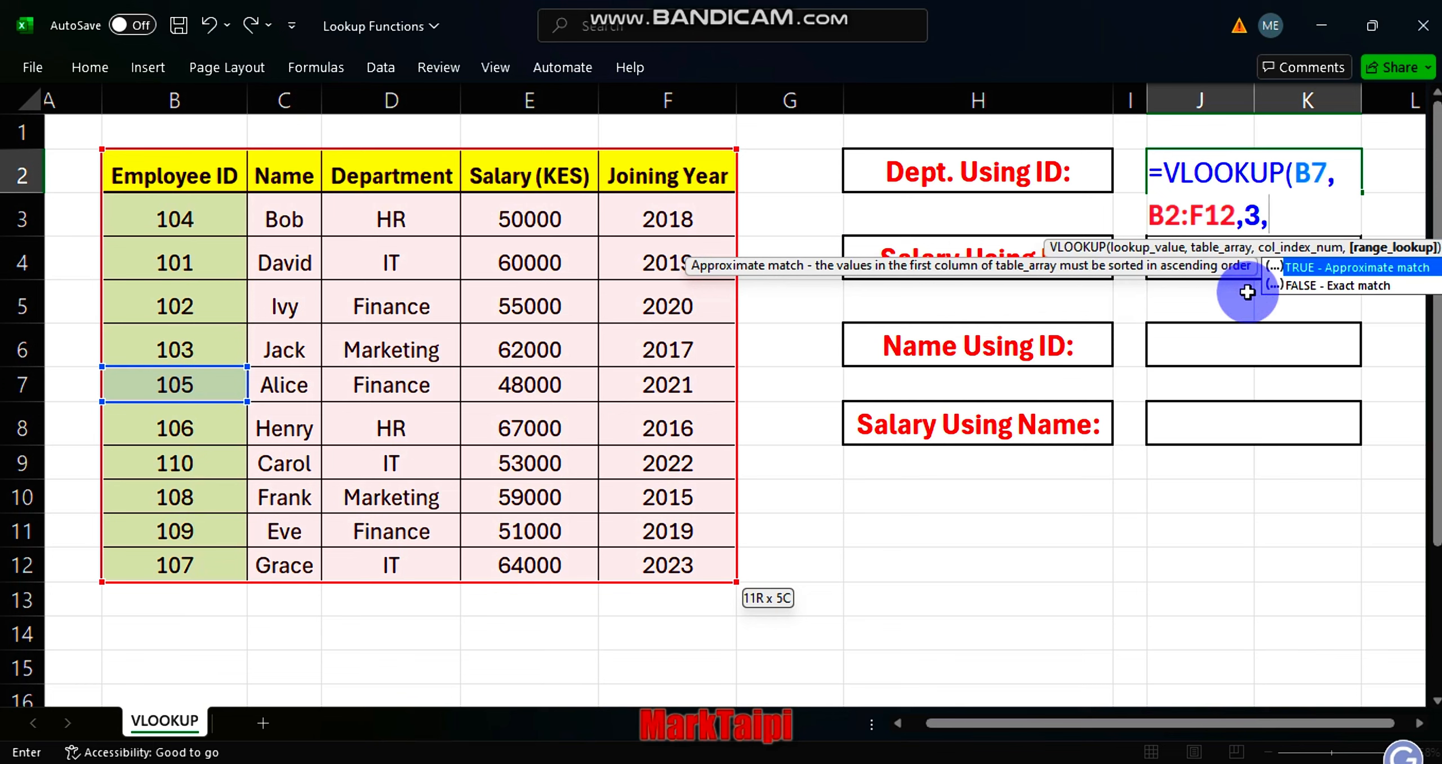
click(1346, 287)
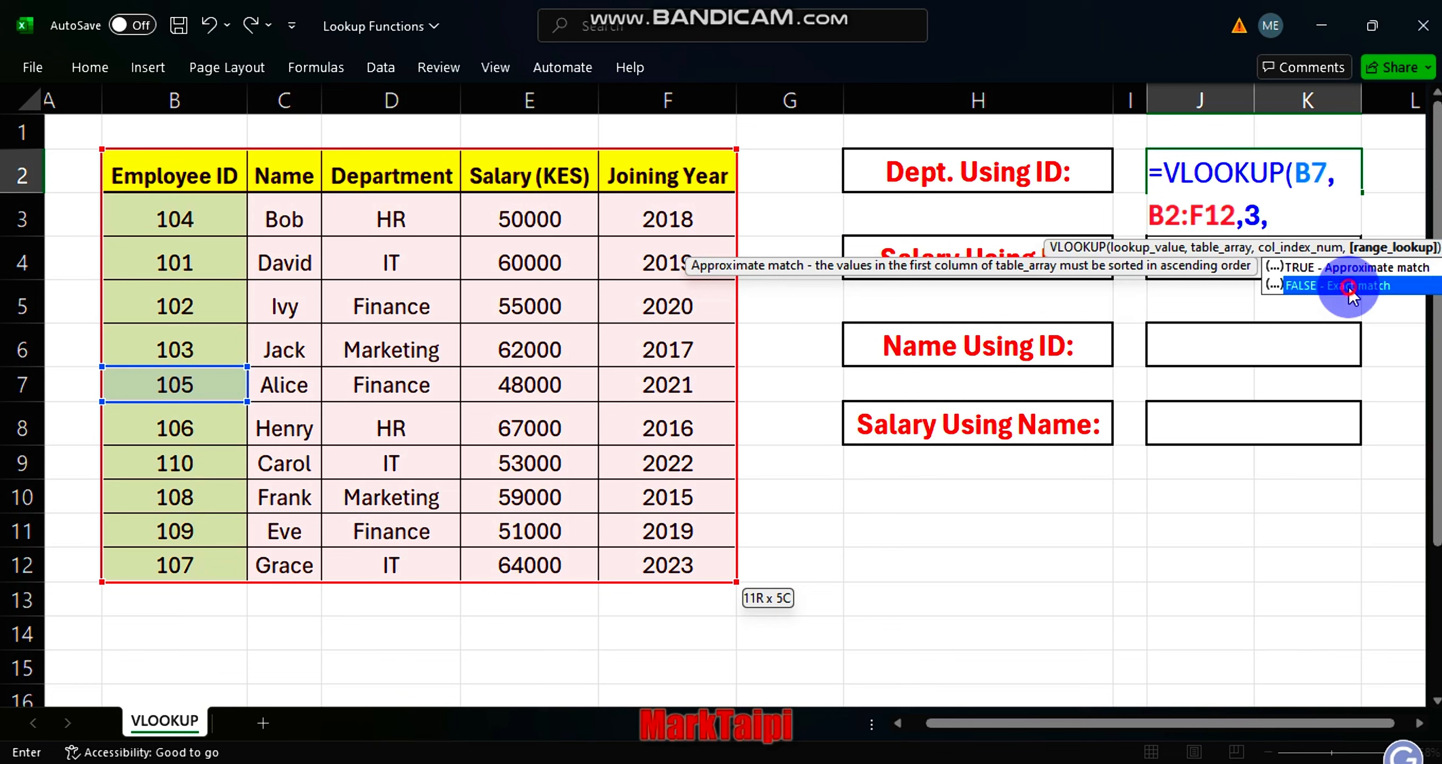
key(Tab)
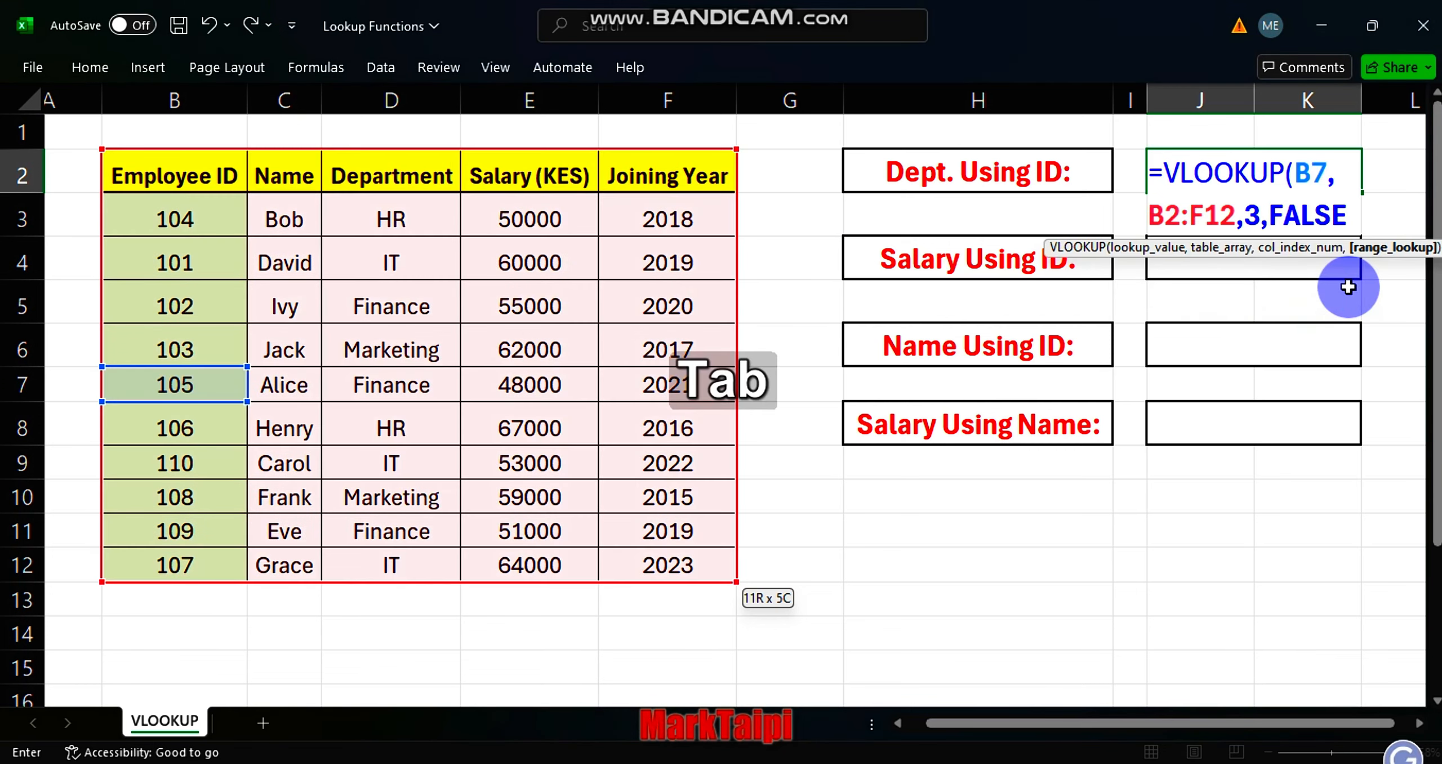
text())
key(Return)
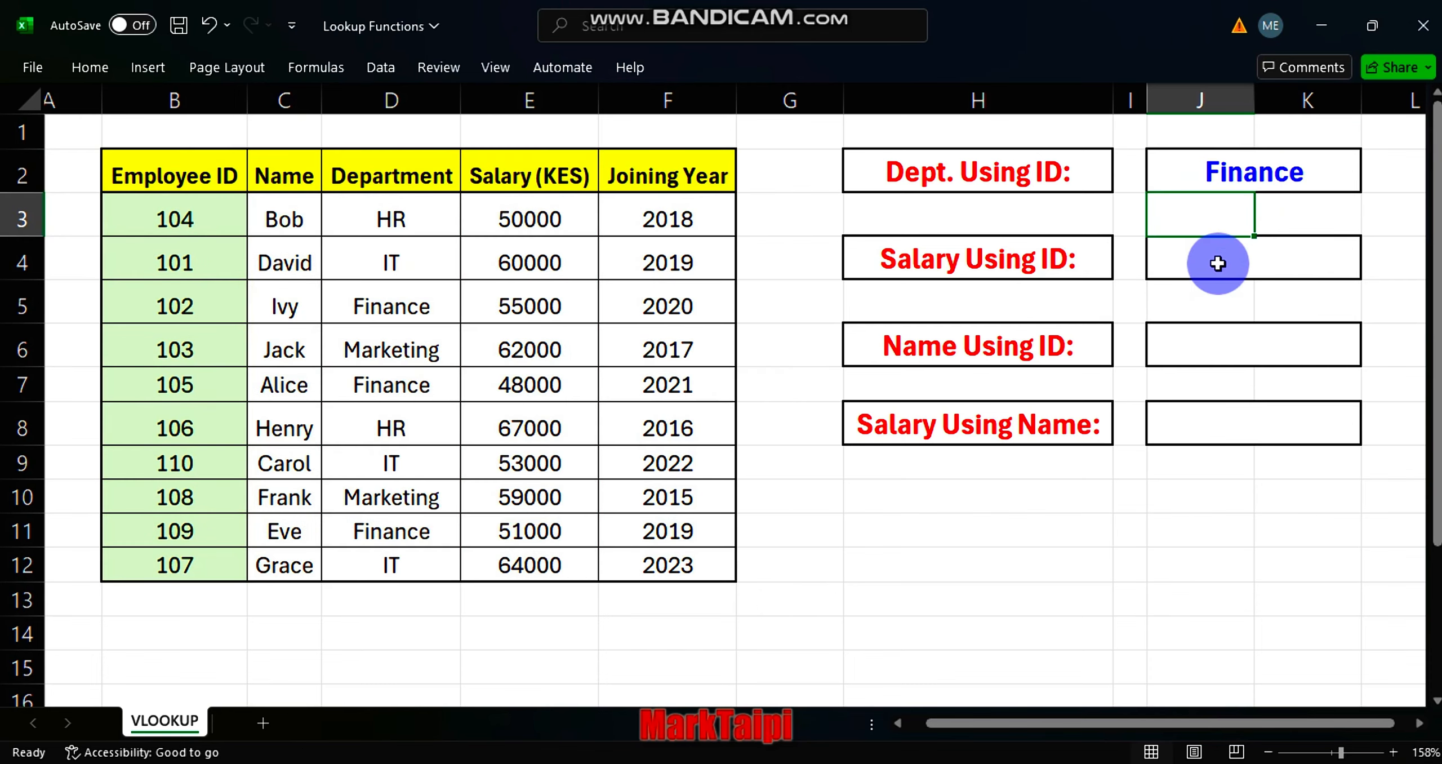
Copy the department lookup formula from J2 into the Salary Using ID cell J4.
click(1221, 260)
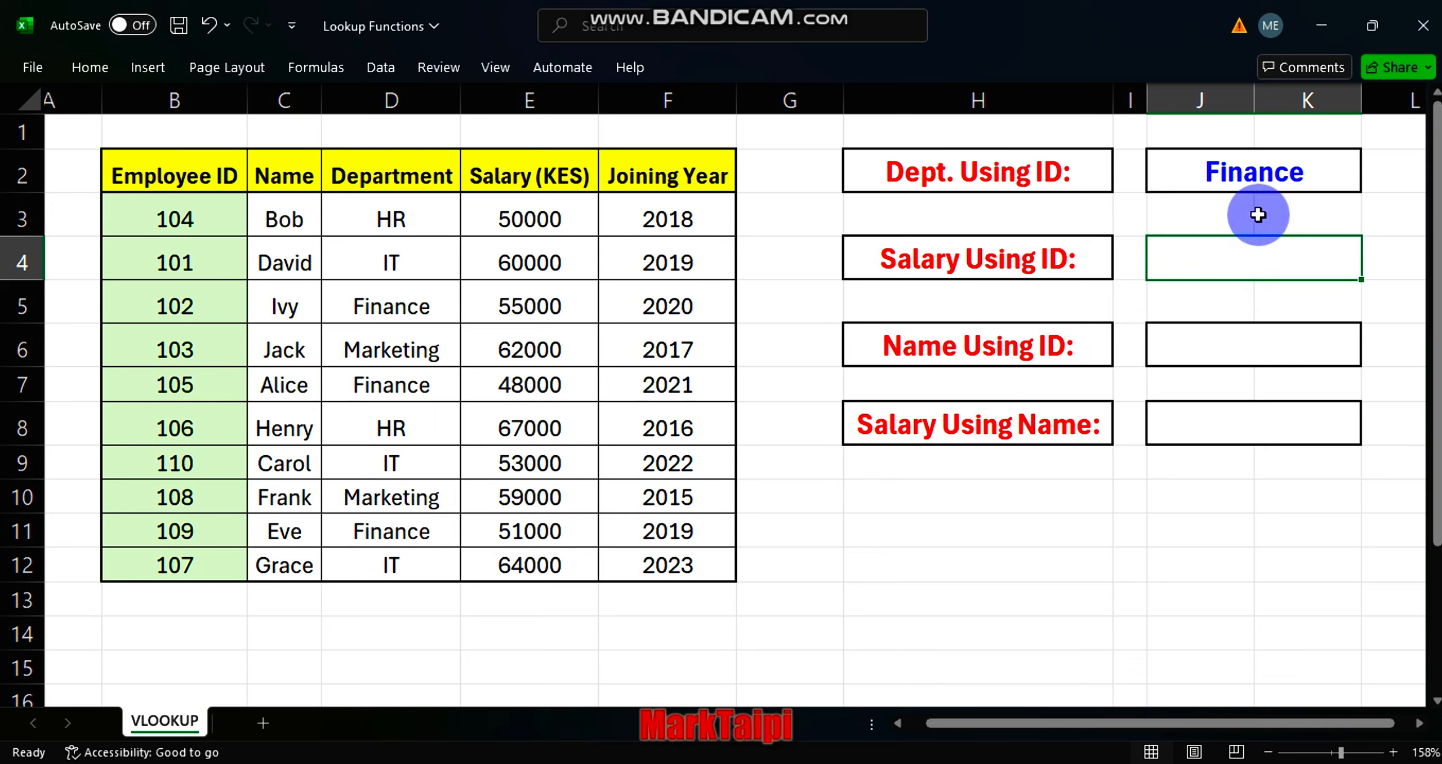
click(1237, 166)
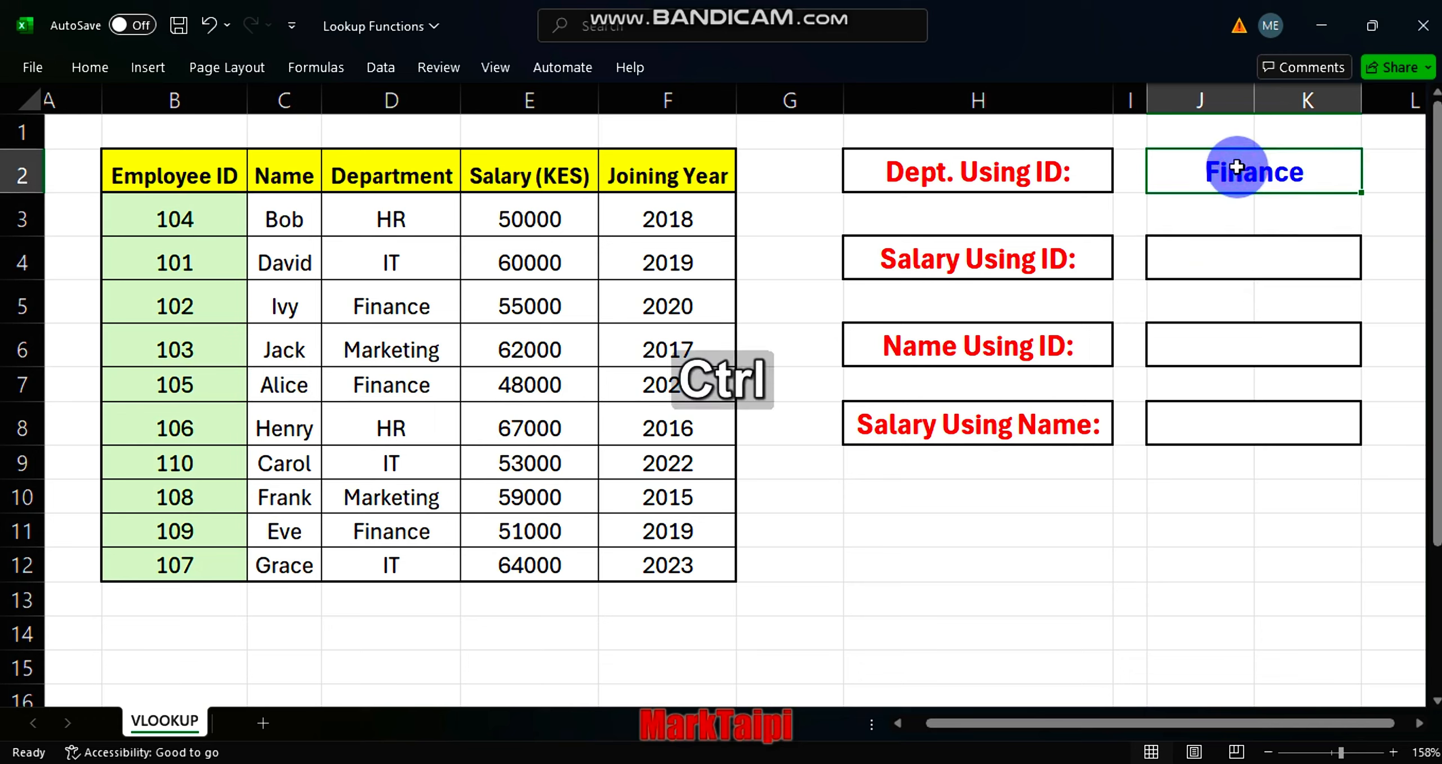
key(ctrl+c)
click(1211, 263)
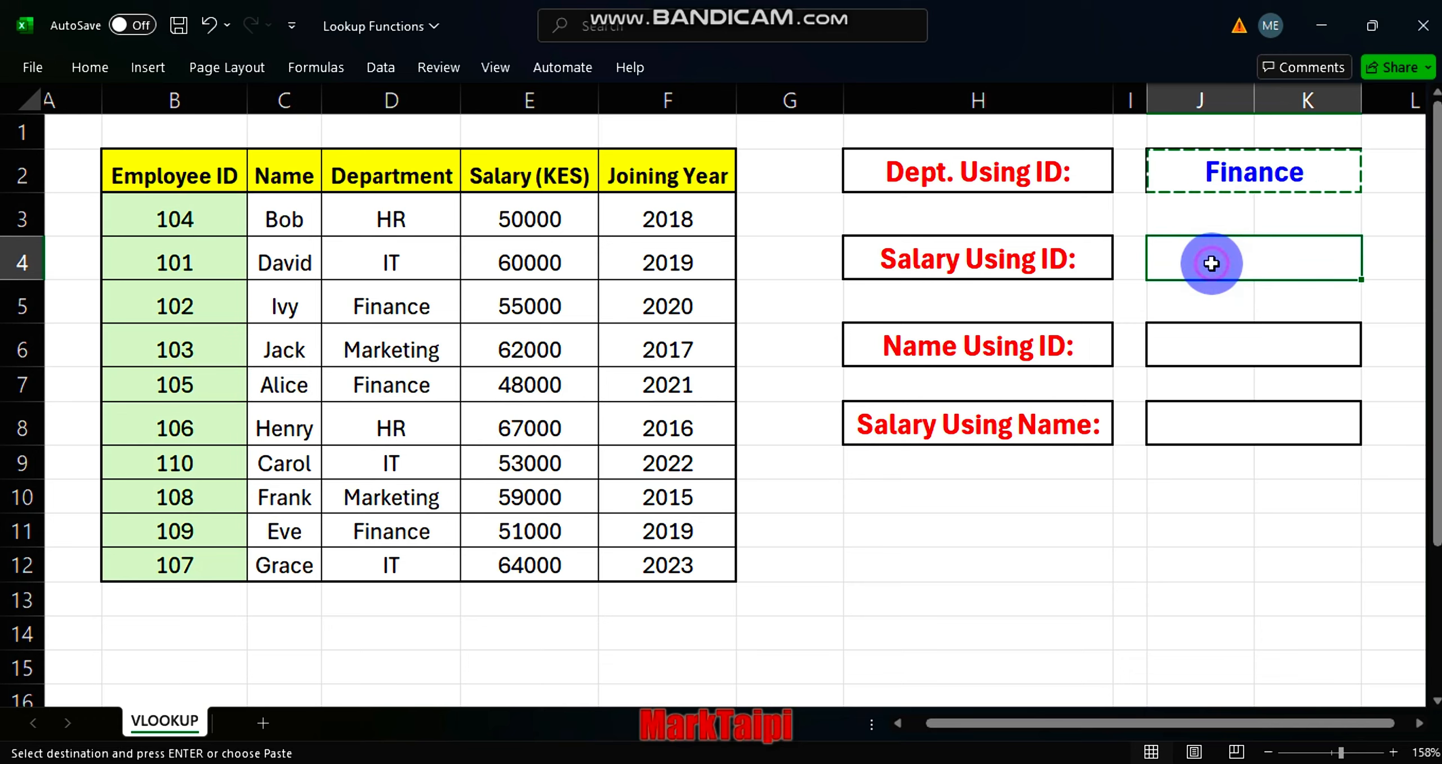
key(ctrl+v)
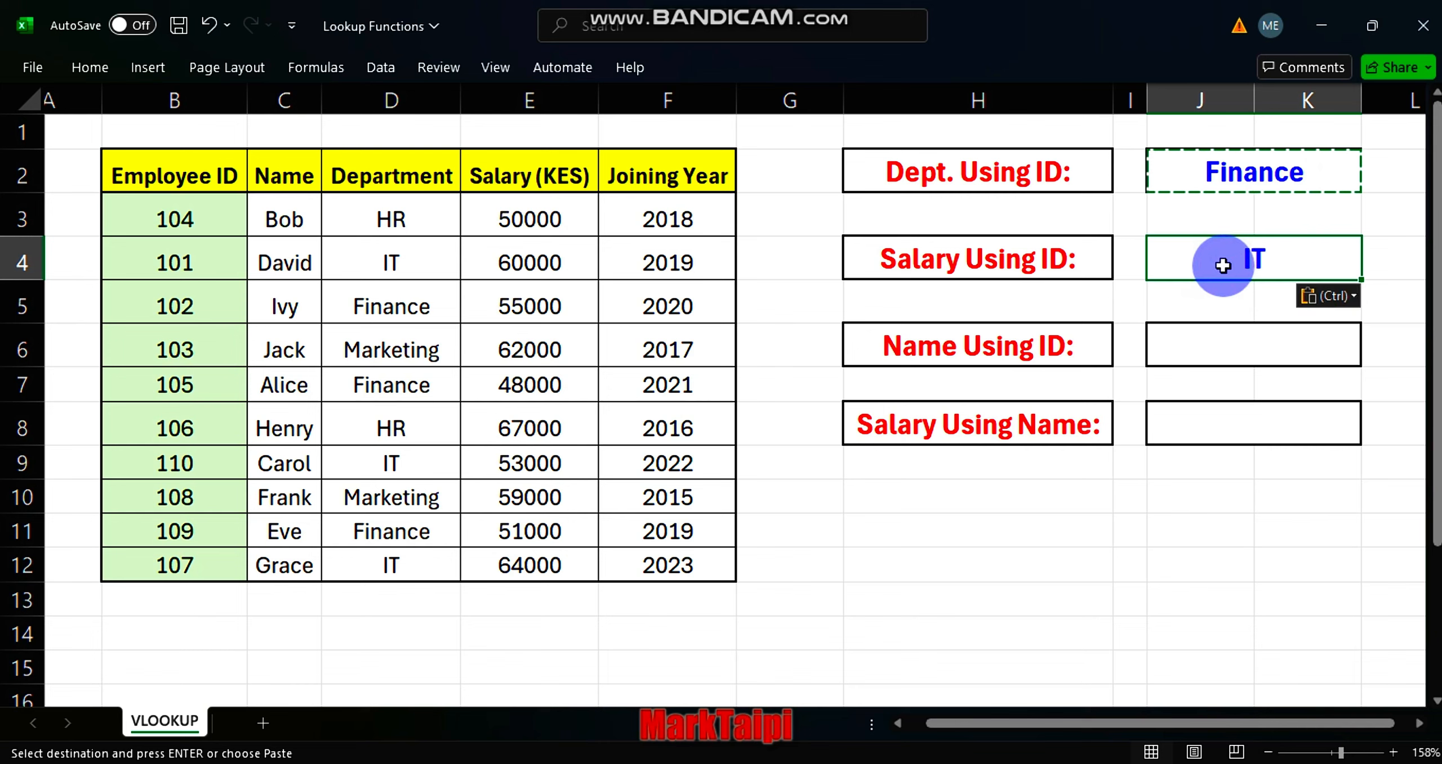
In the J4 formula, set the lookup value to B7 and the table array to the absolute range $B$2:$F$12.
double_click(1211, 263)
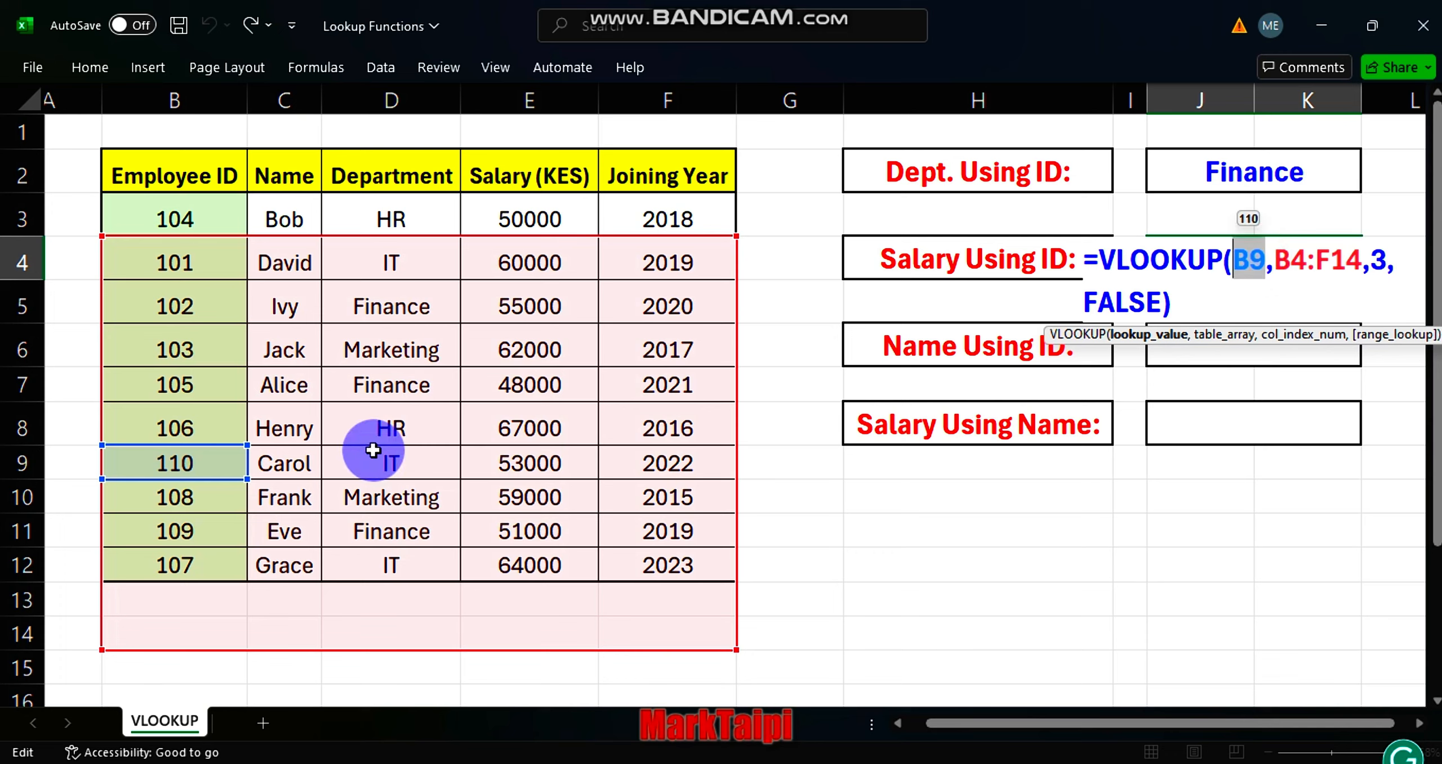
click(184, 373)
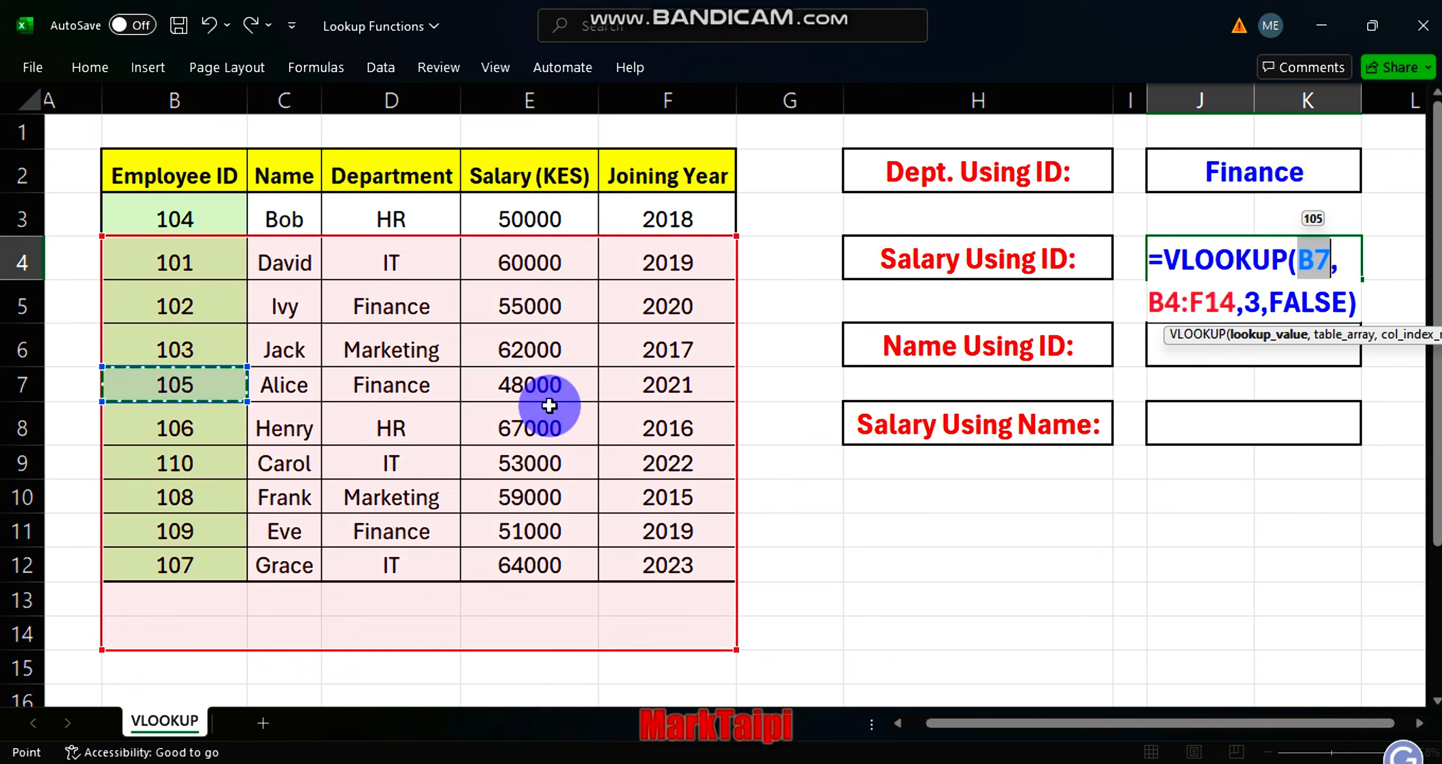
drag(1234, 298, 1154, 303)
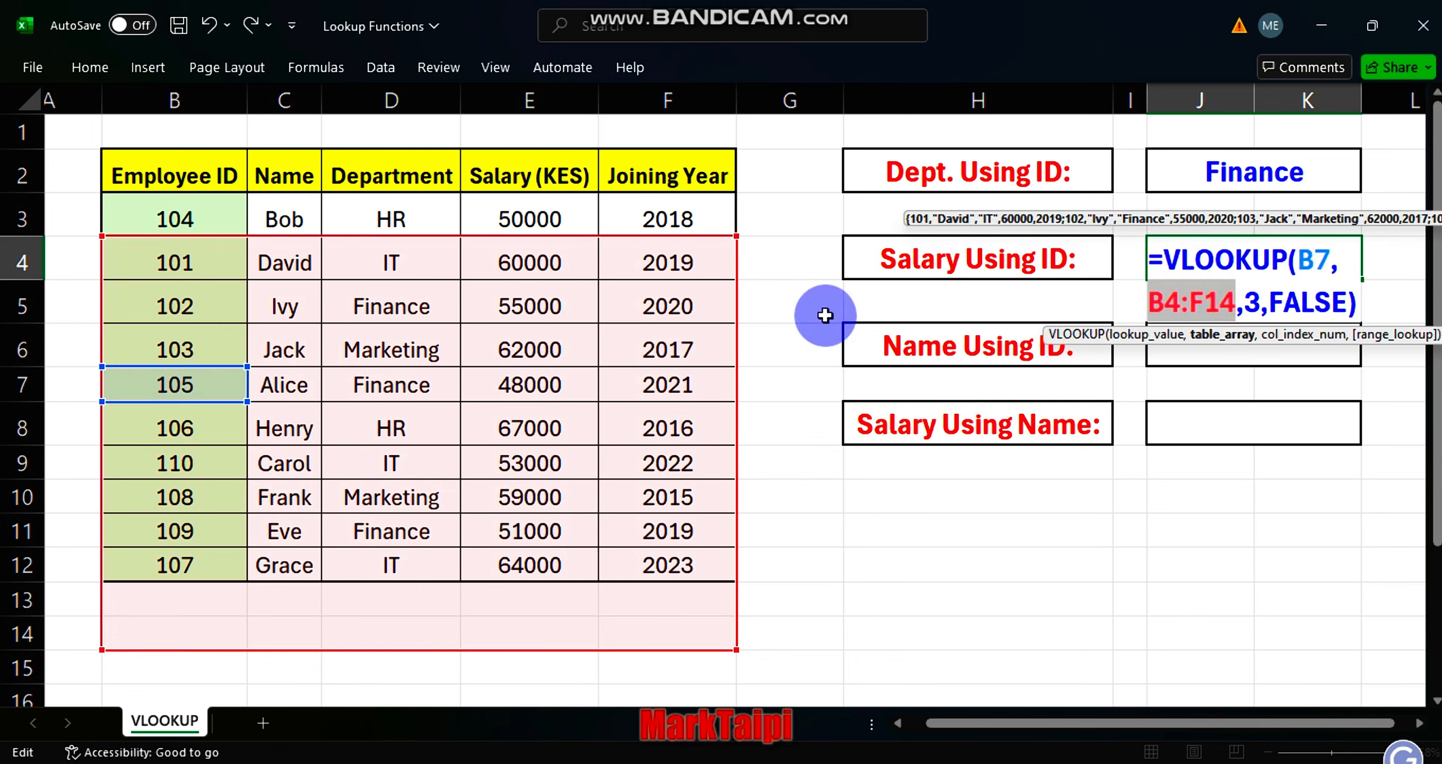
click(152, 176)
key(ctrl+shift+Right)
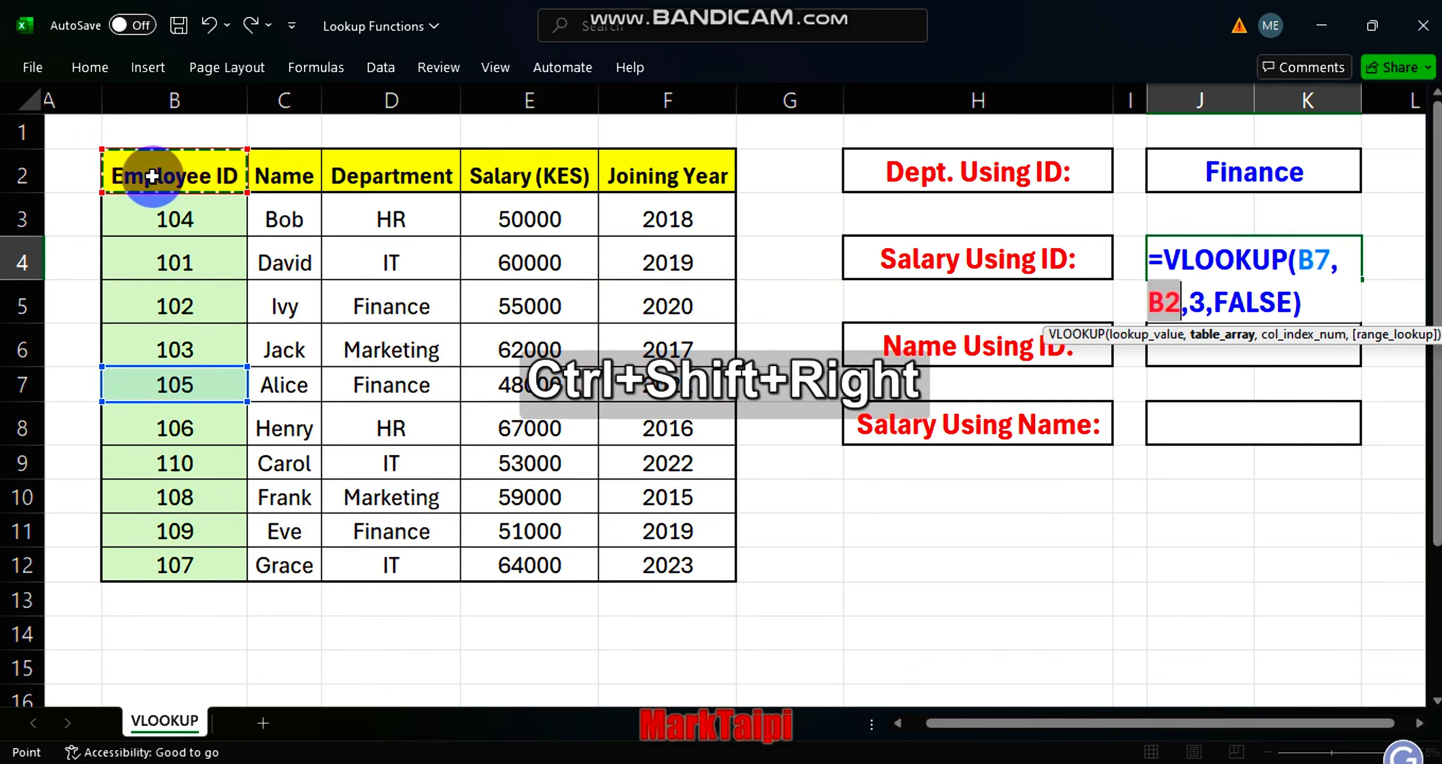
key(ctrl+shift+Down)
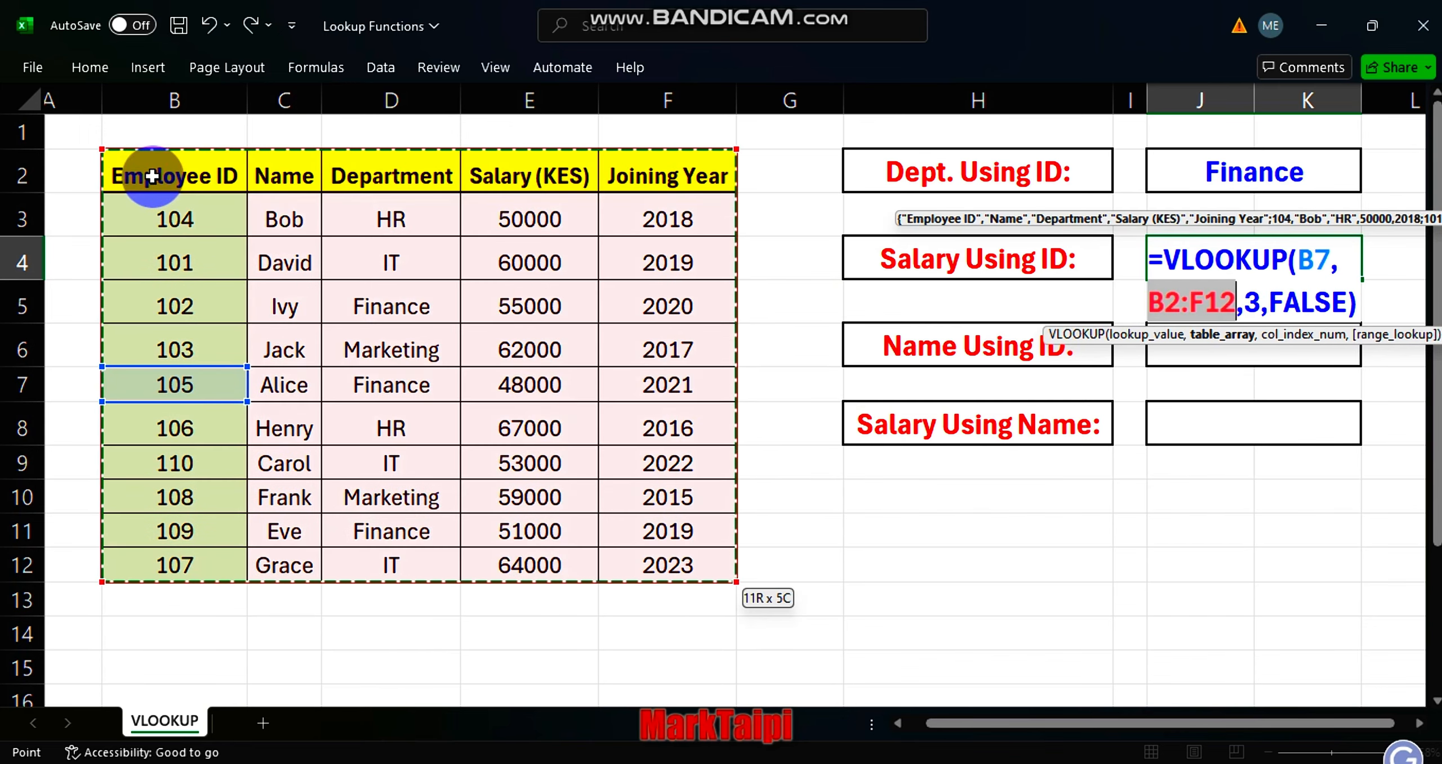
key(F4)
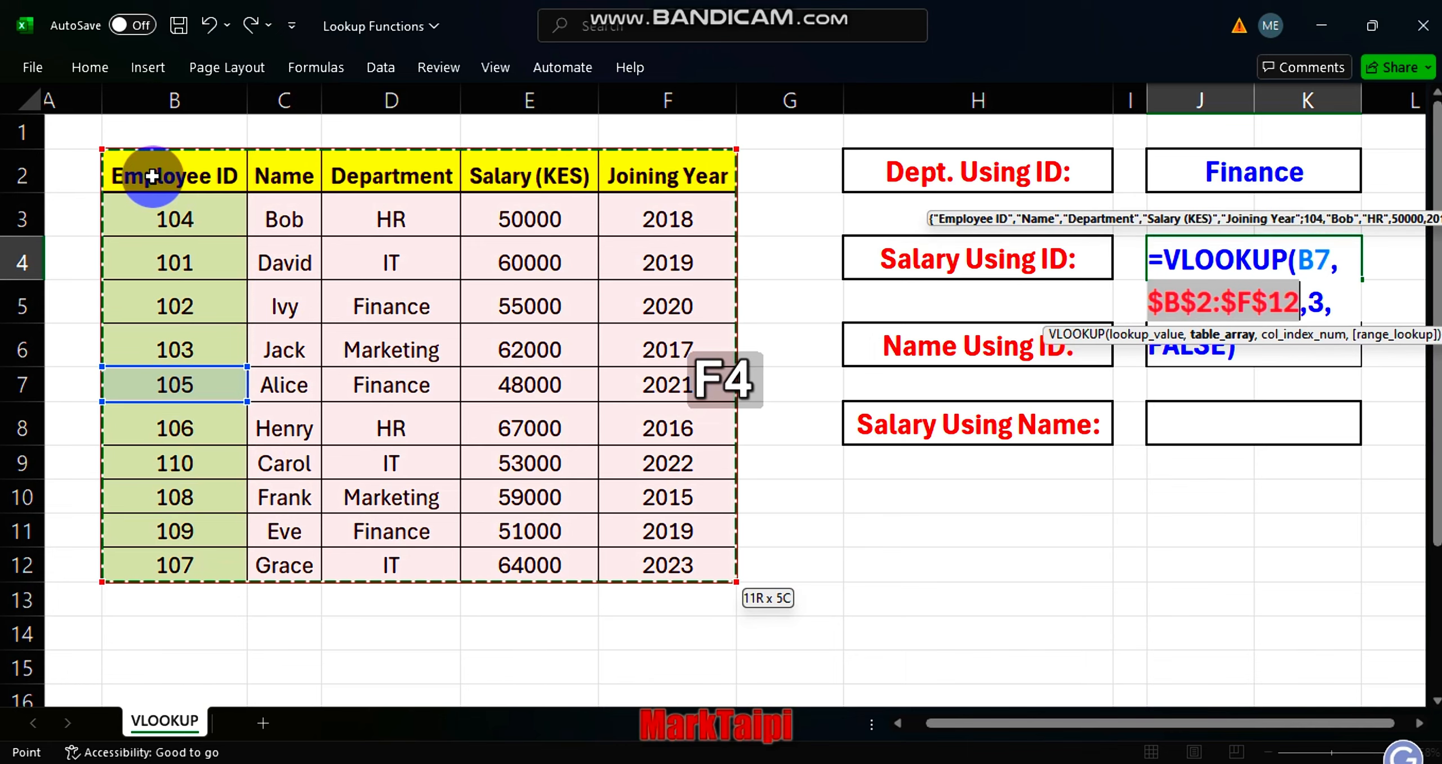
click(152, 176)
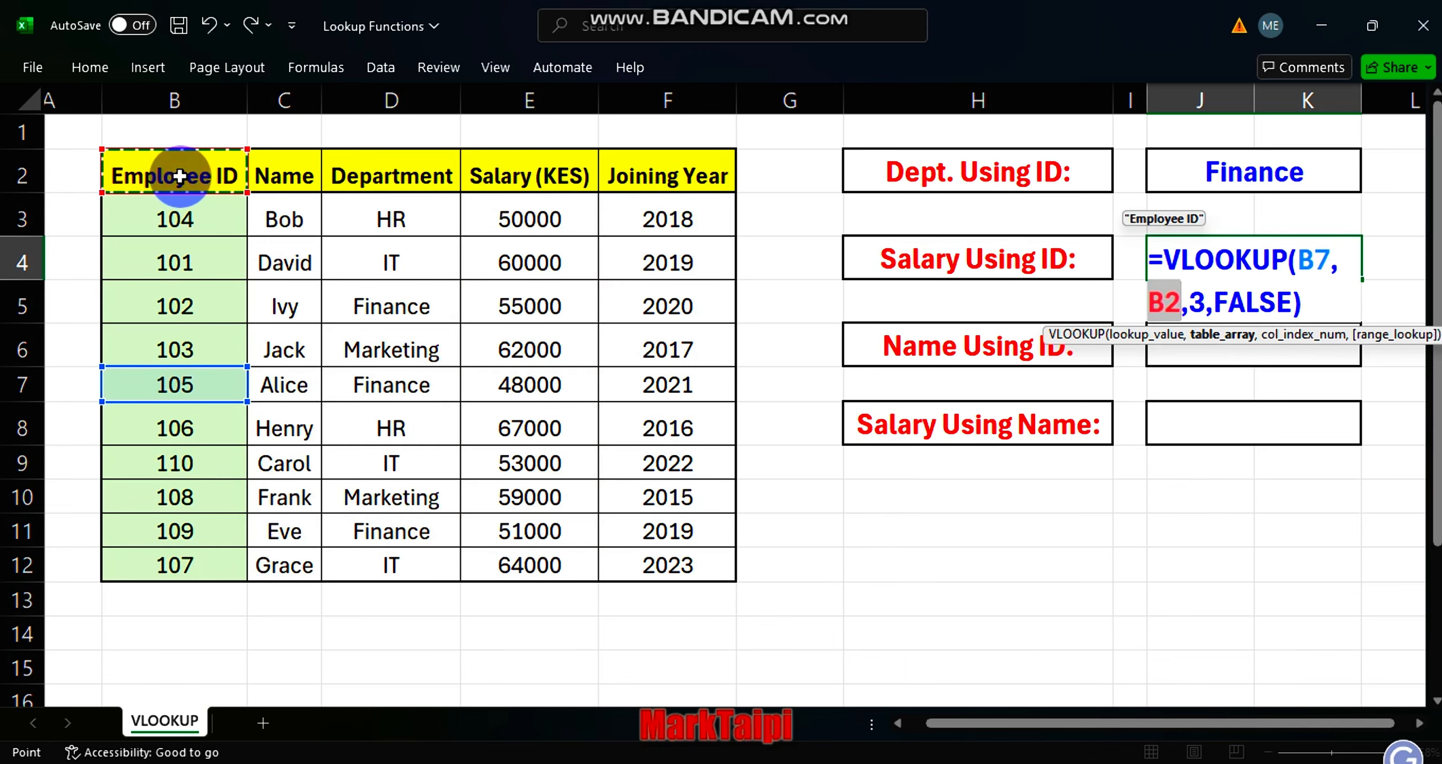
key(ctrl+z)
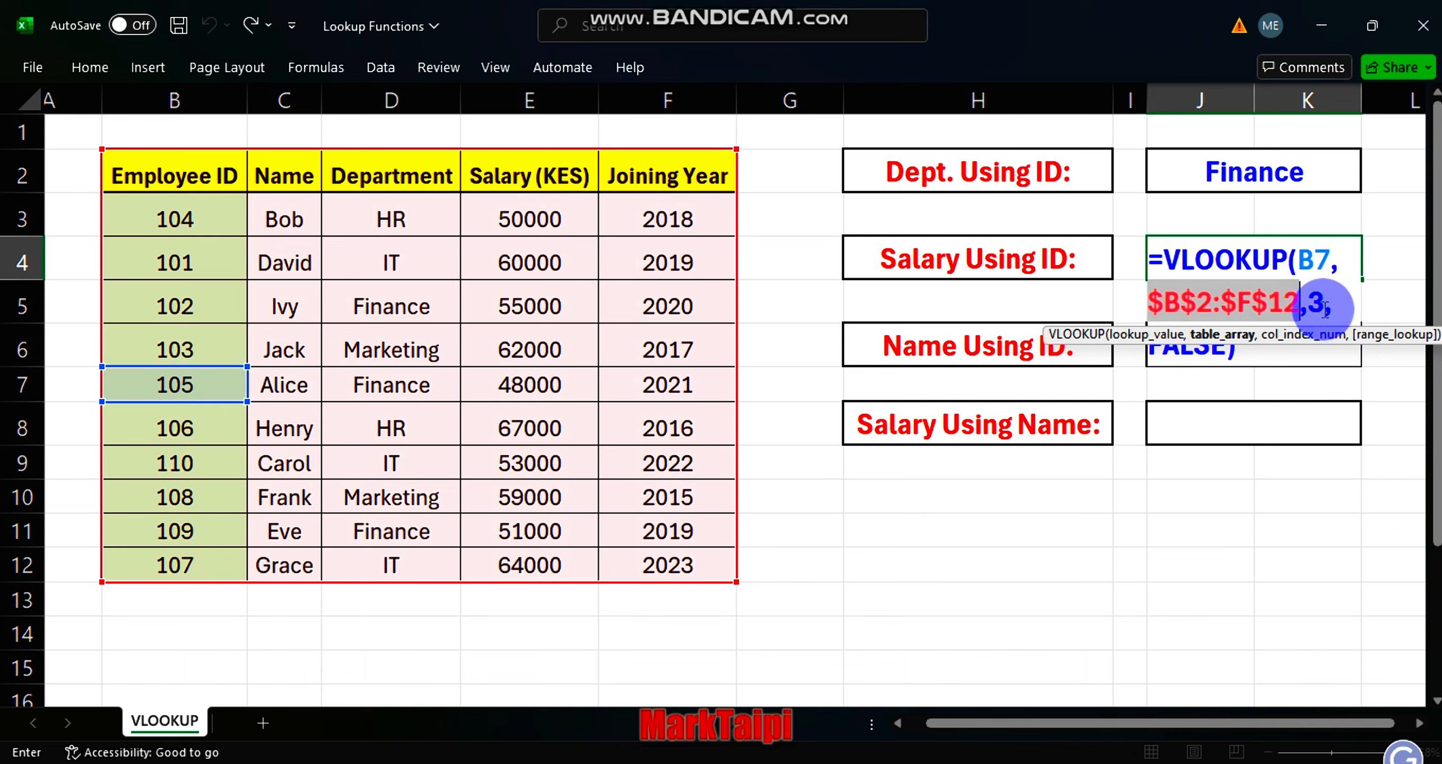
Set the column index of the J4 VLOOKUP to 4 and commit the formula.
click(1327, 307)
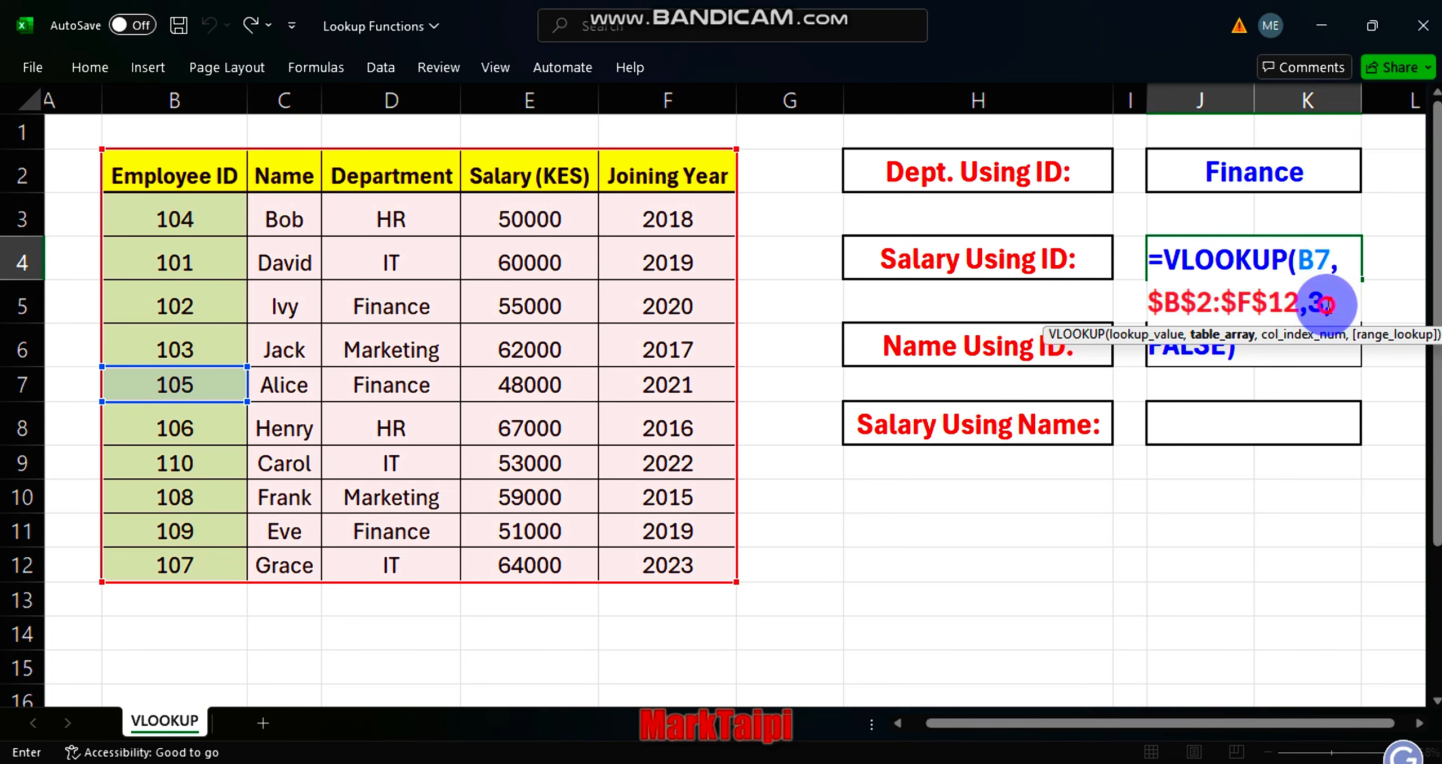
key(BackSpace)
text(4)
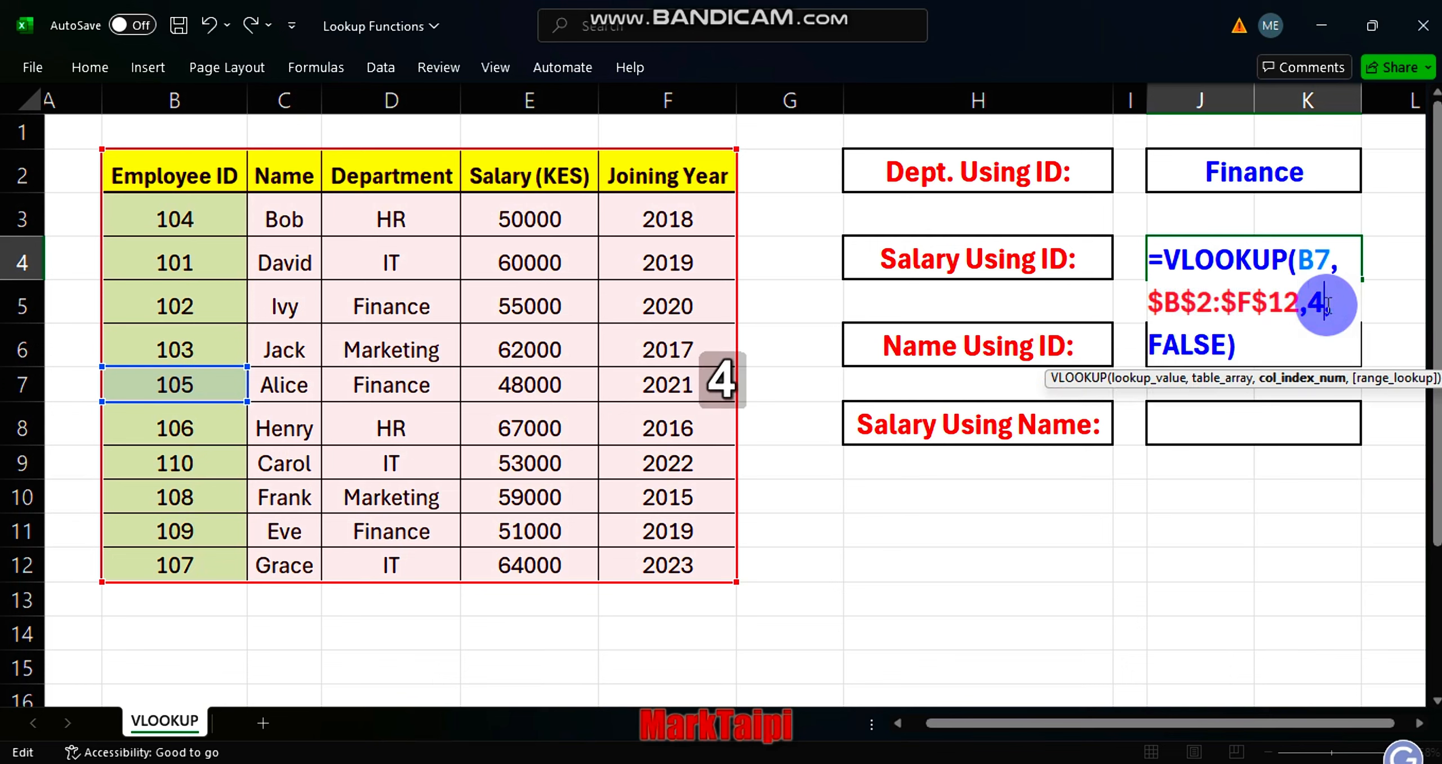
key(Return)
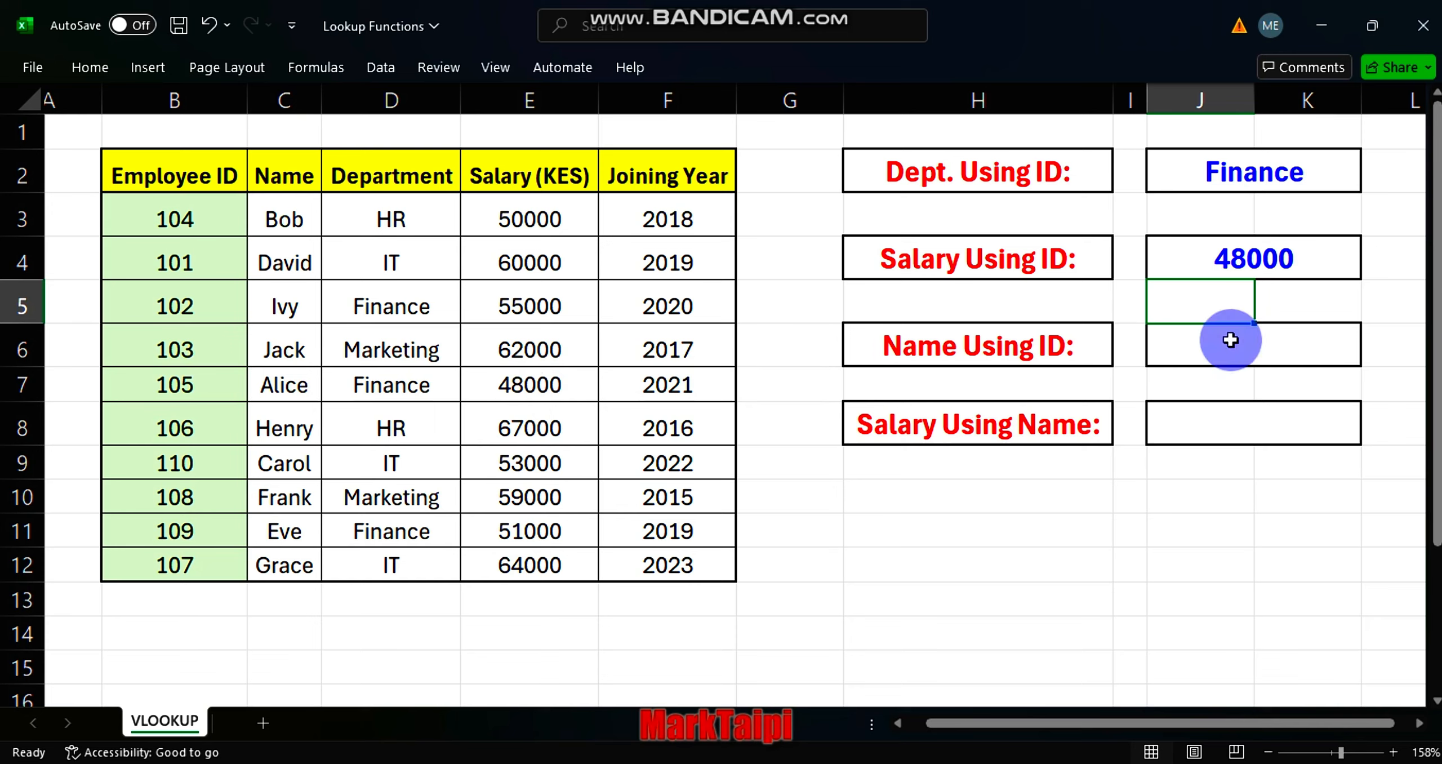
Copy the salary lookup formula from J4 into the Name Using ID cell J6.
click(1227, 248)
key(ctrl+c)
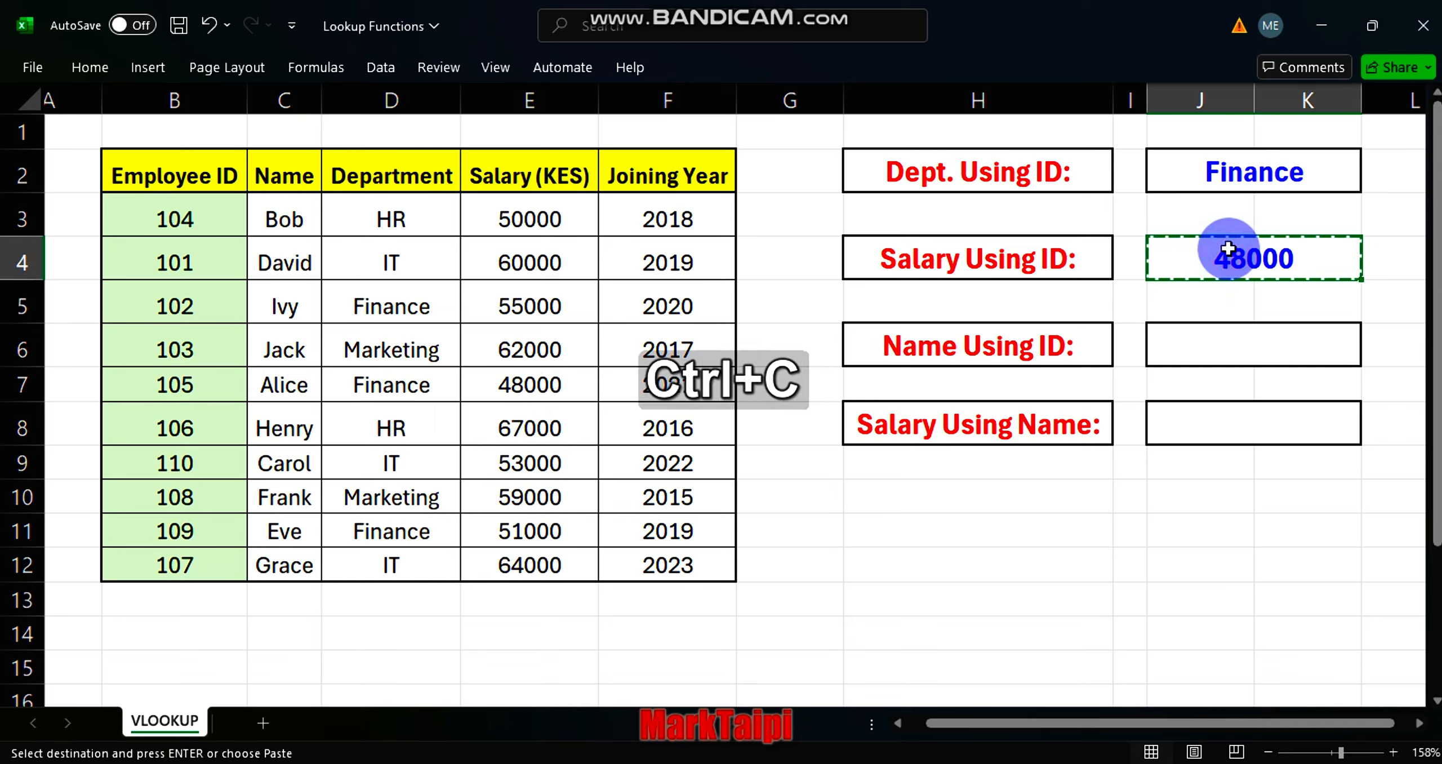
click(1274, 348)
key(ctrl+v)
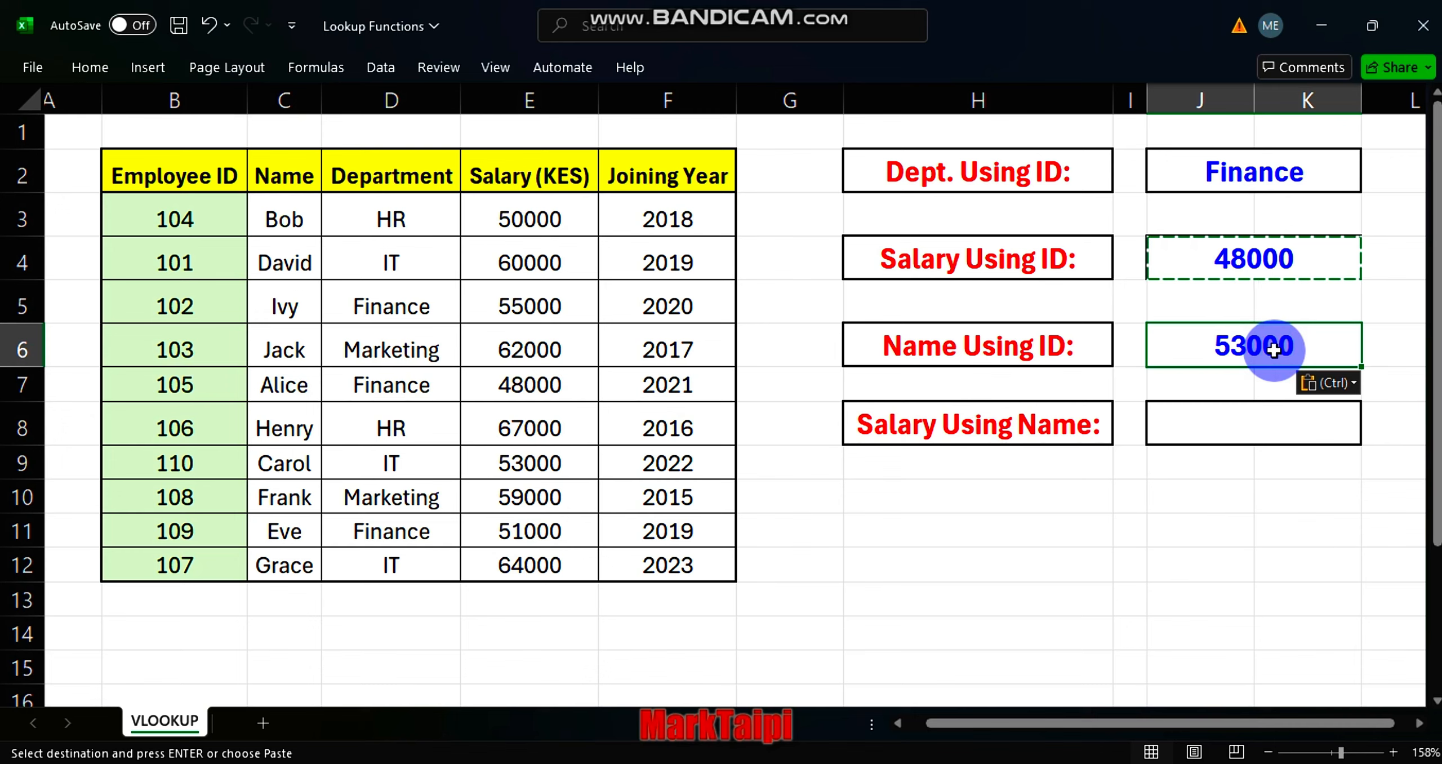
In the J6 VLOOKUP formula, set the lookup value to B7 and the column index to 2.
double_click(1274, 348)
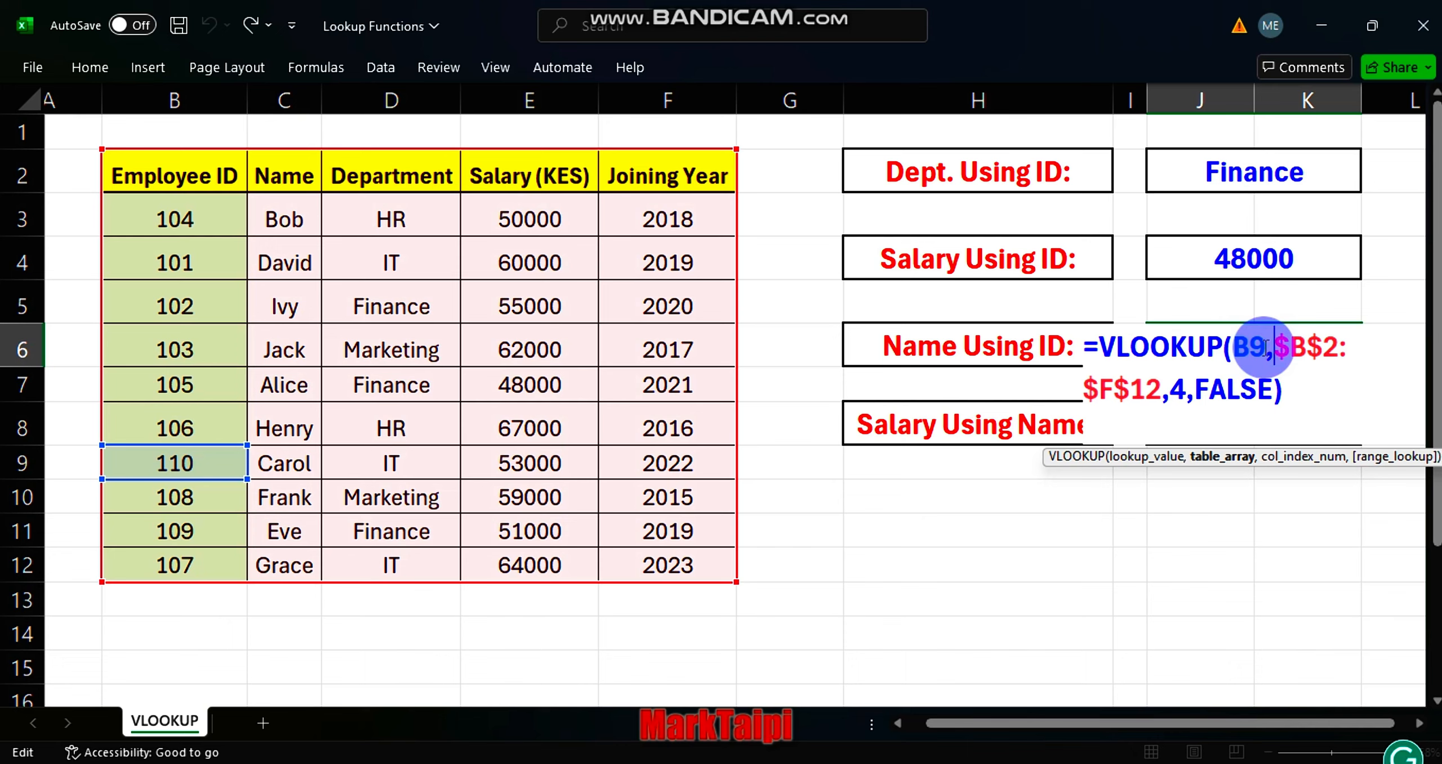
drag(1266, 348, 1234, 348)
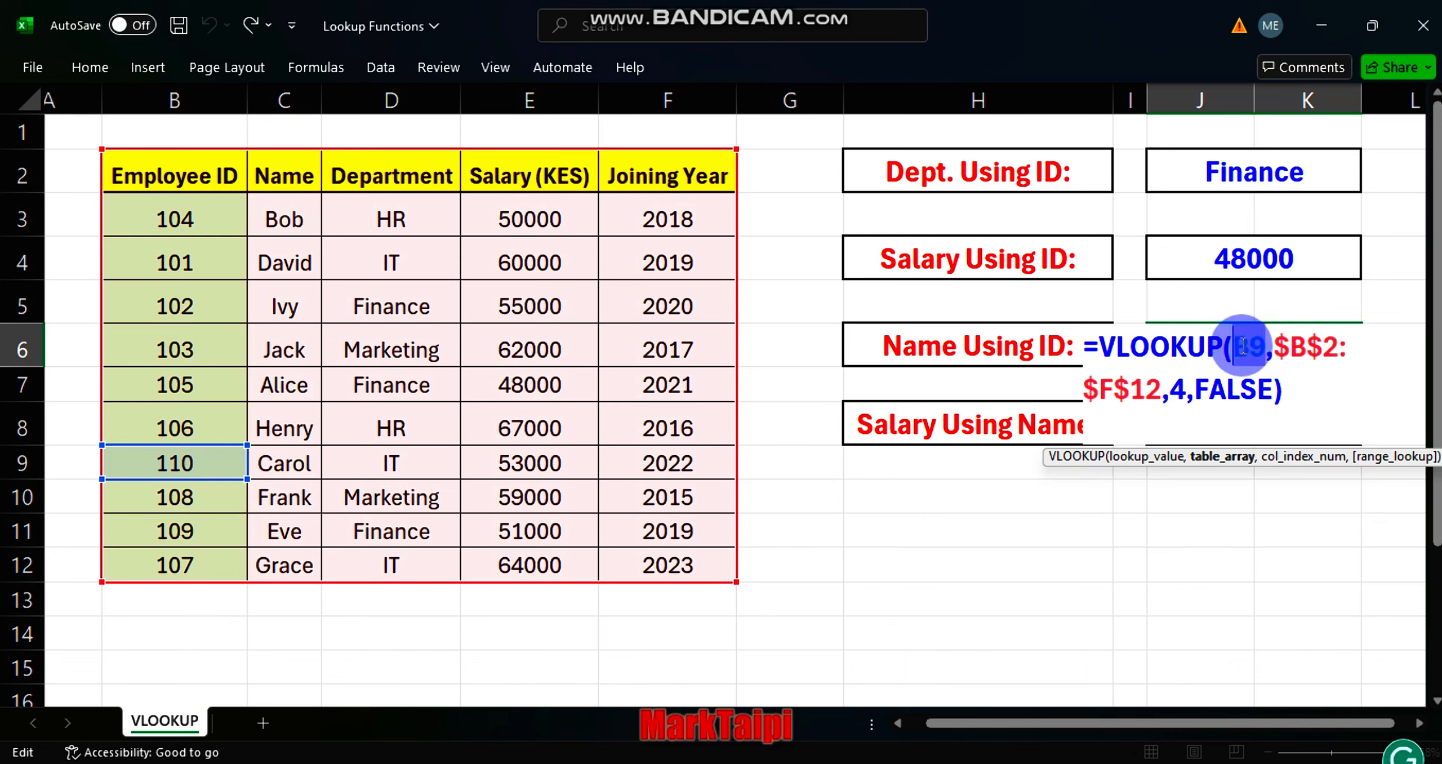
click(195, 379)
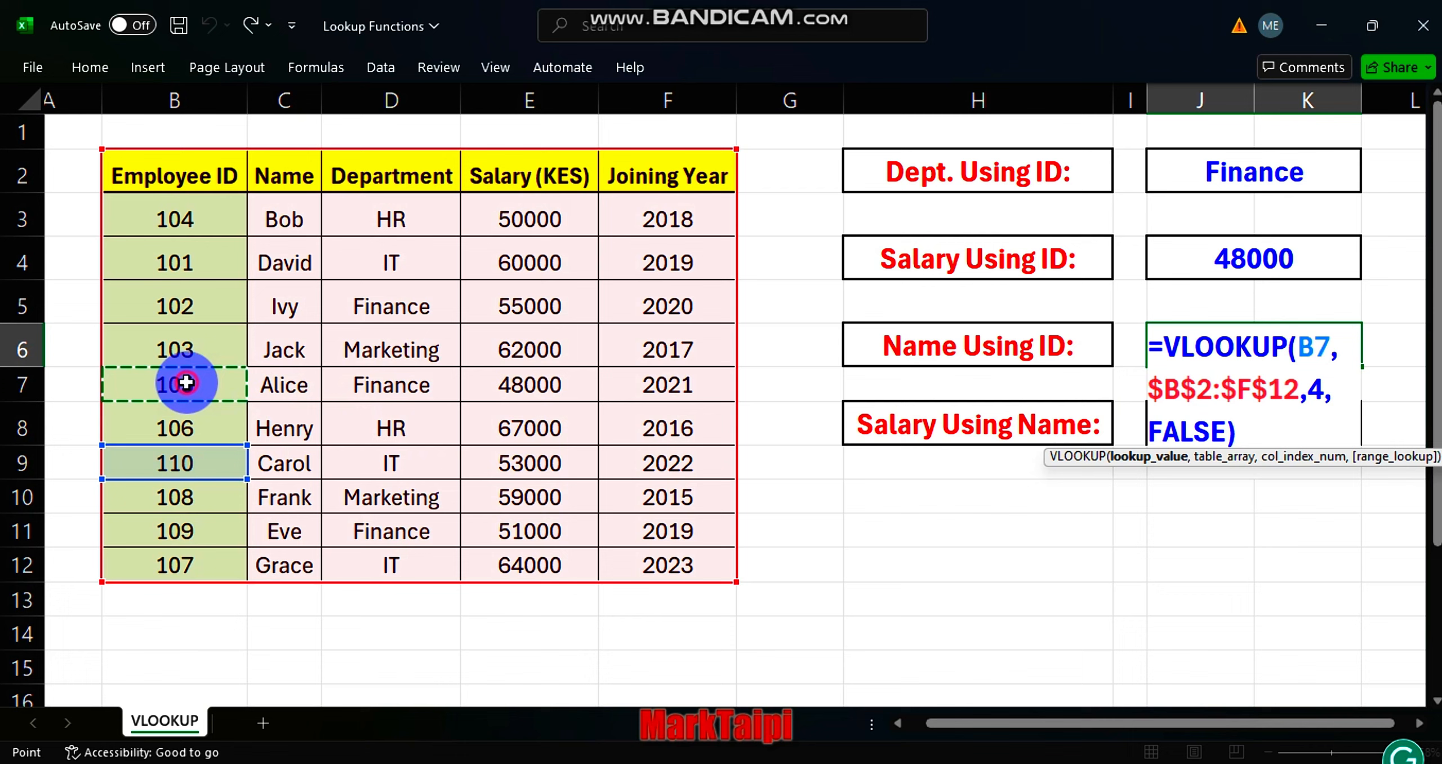
double_click(1314, 388)
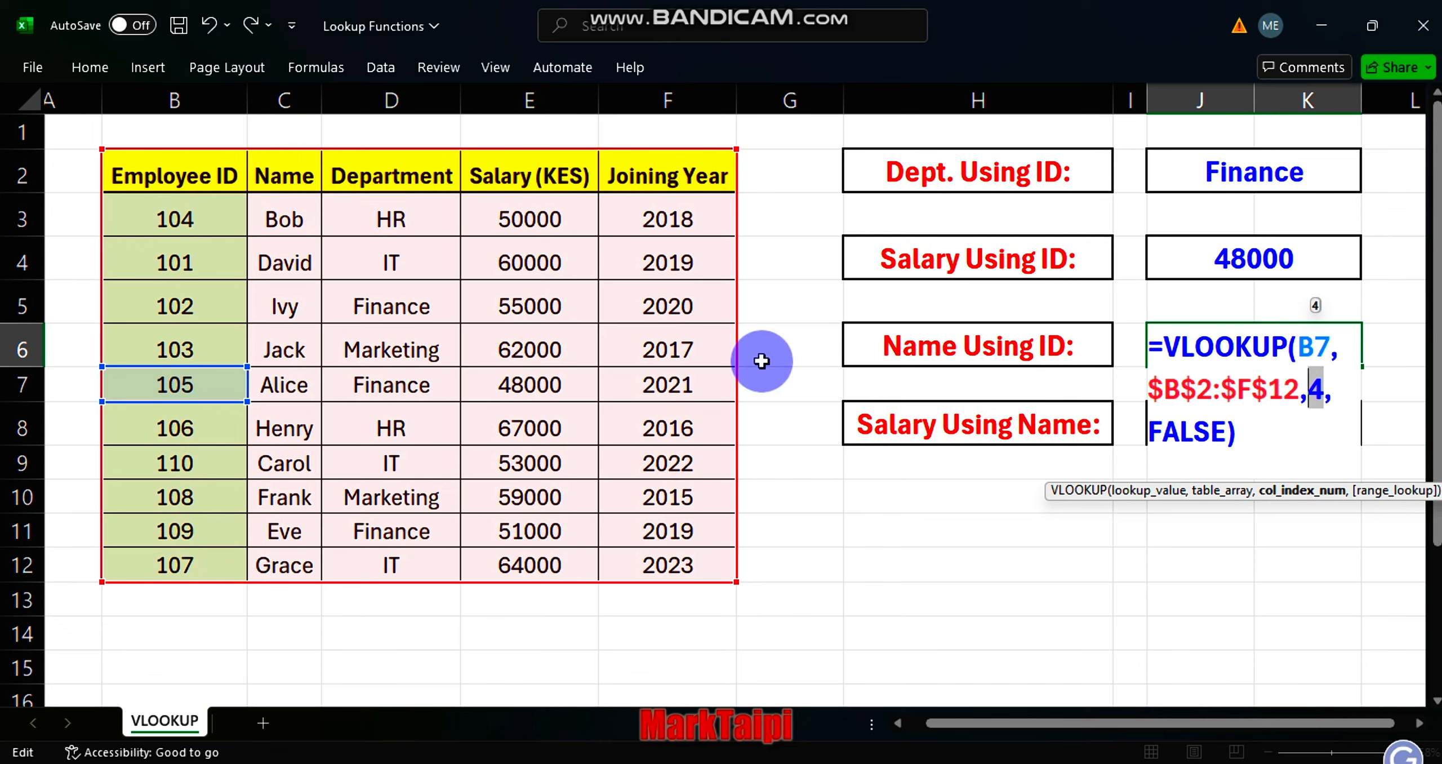
text(2)
key(Return)
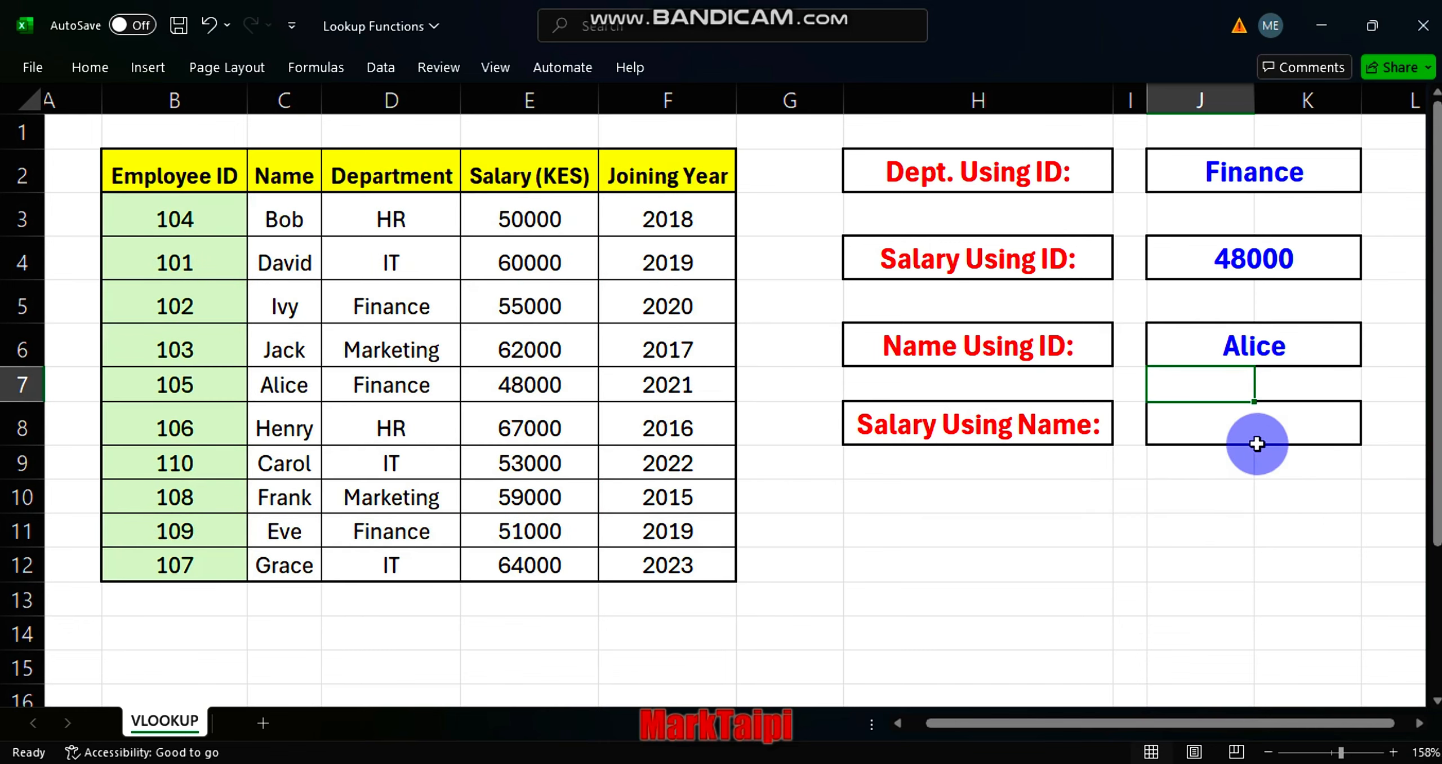
Start a VLOOKUP formula in the Salary Using Name cell J8 with C7 as the lookup value.
click(1231, 424)
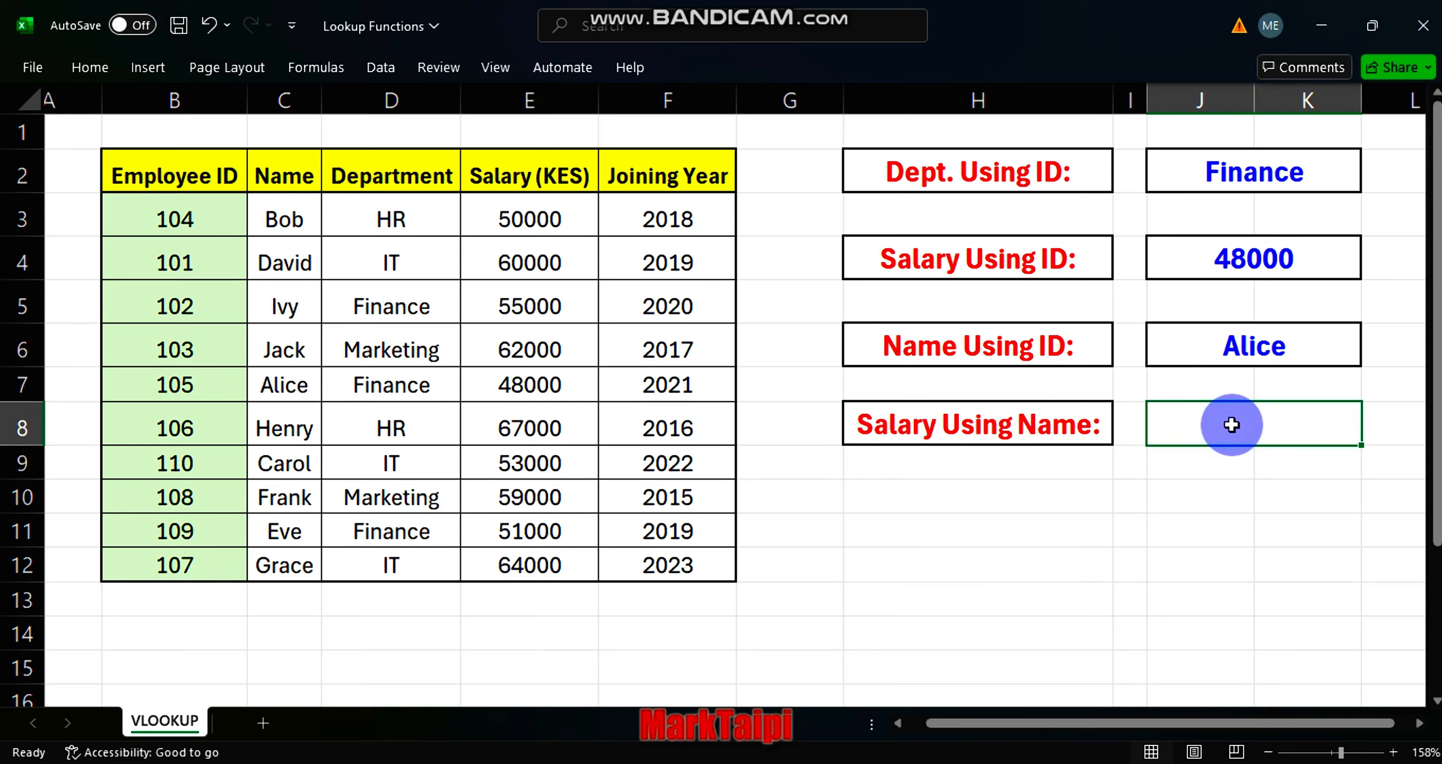
text(=)
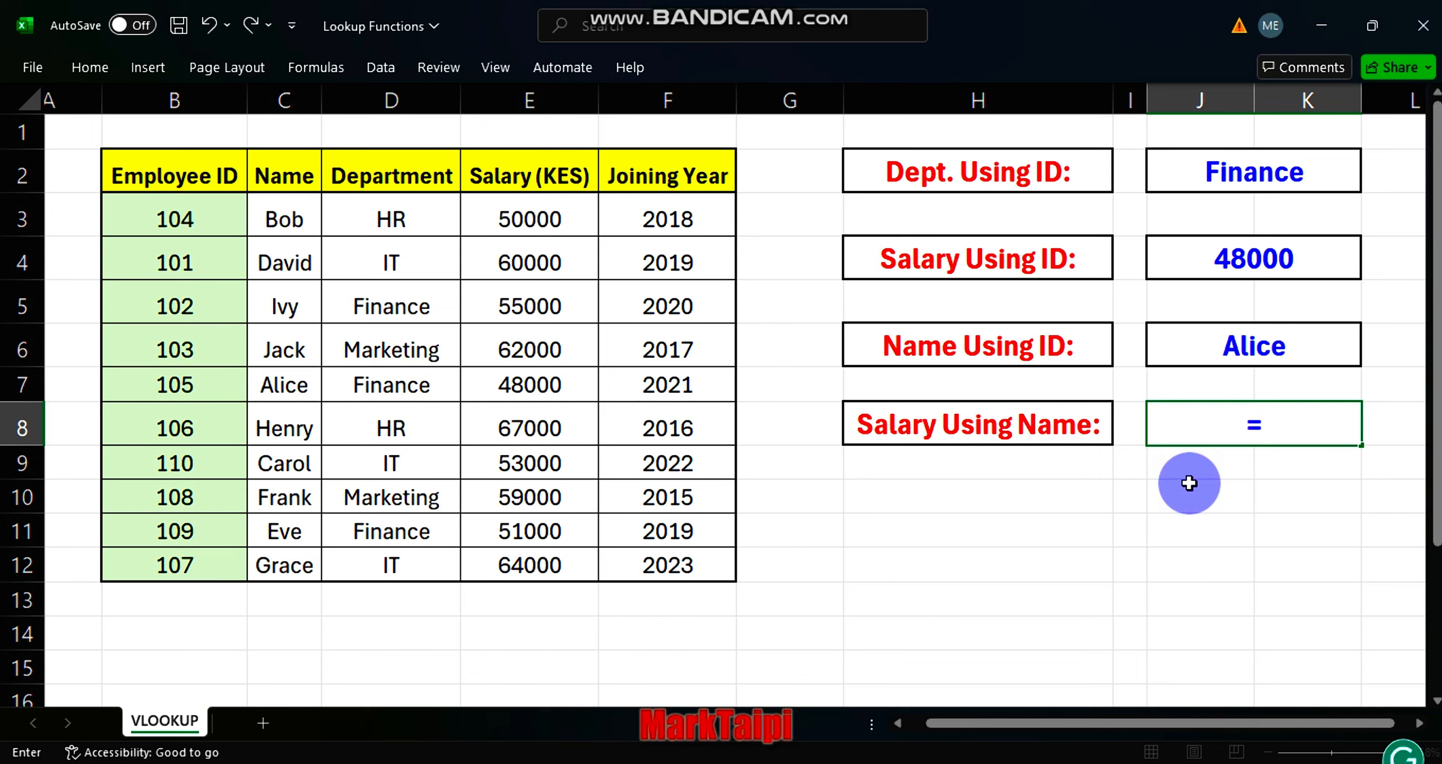
text(vloo)
key(Tab)
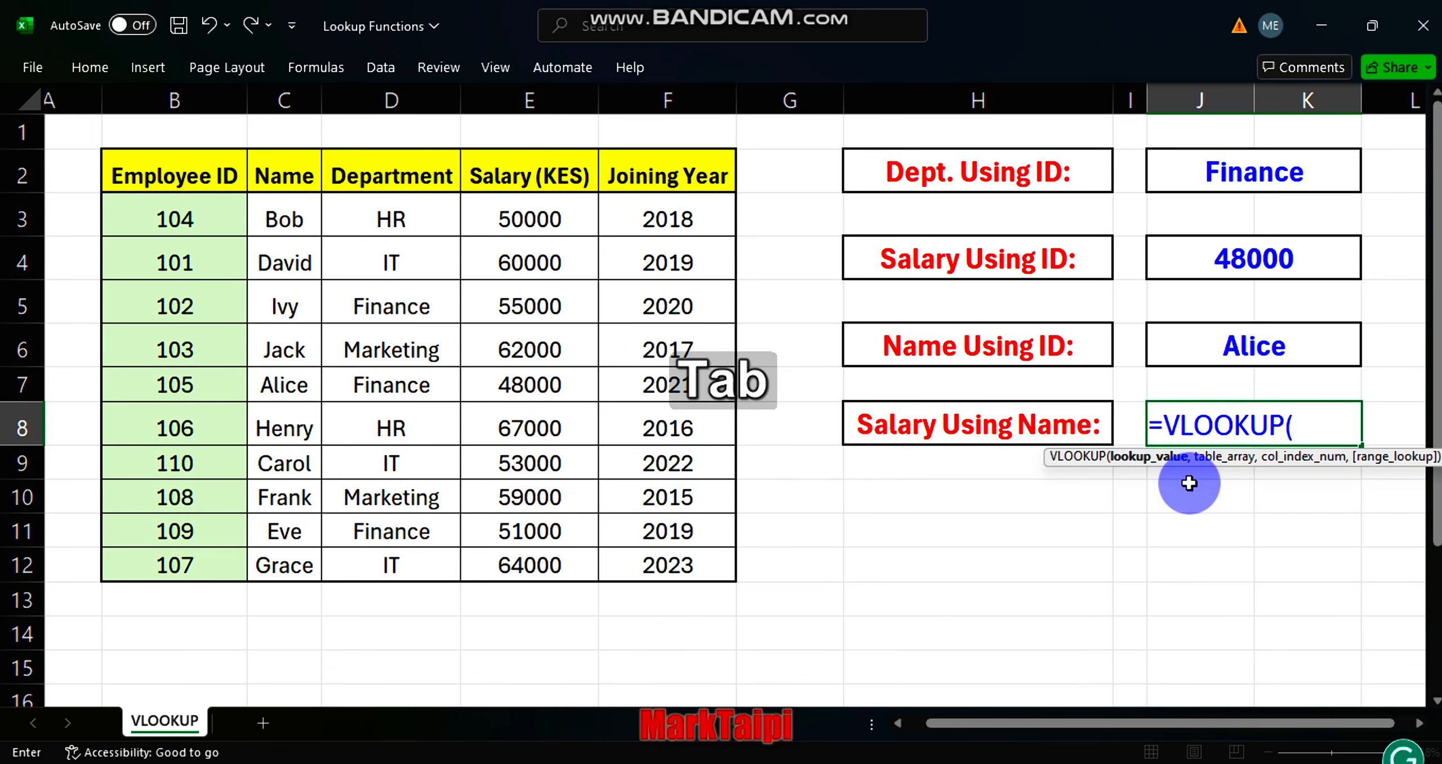
click(283, 393)
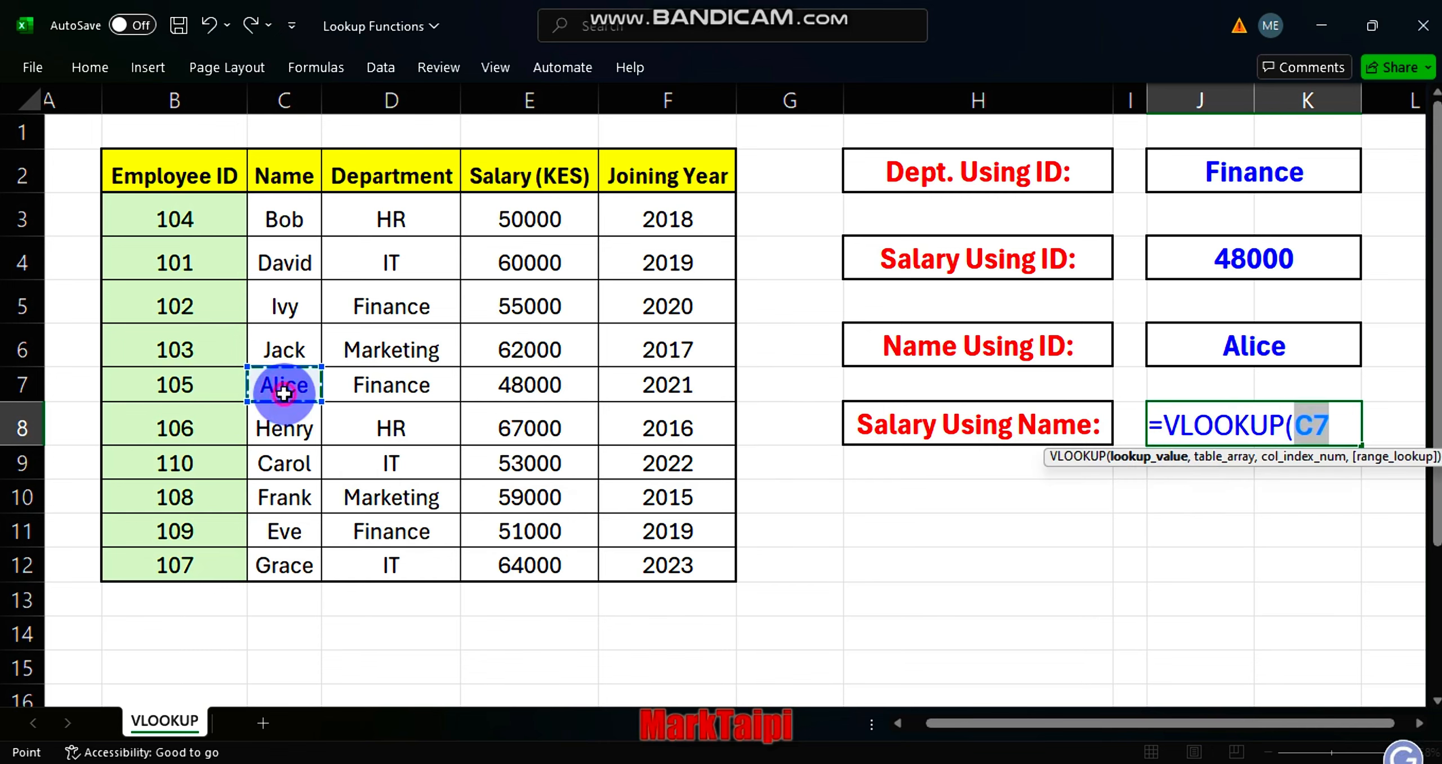
text(,)
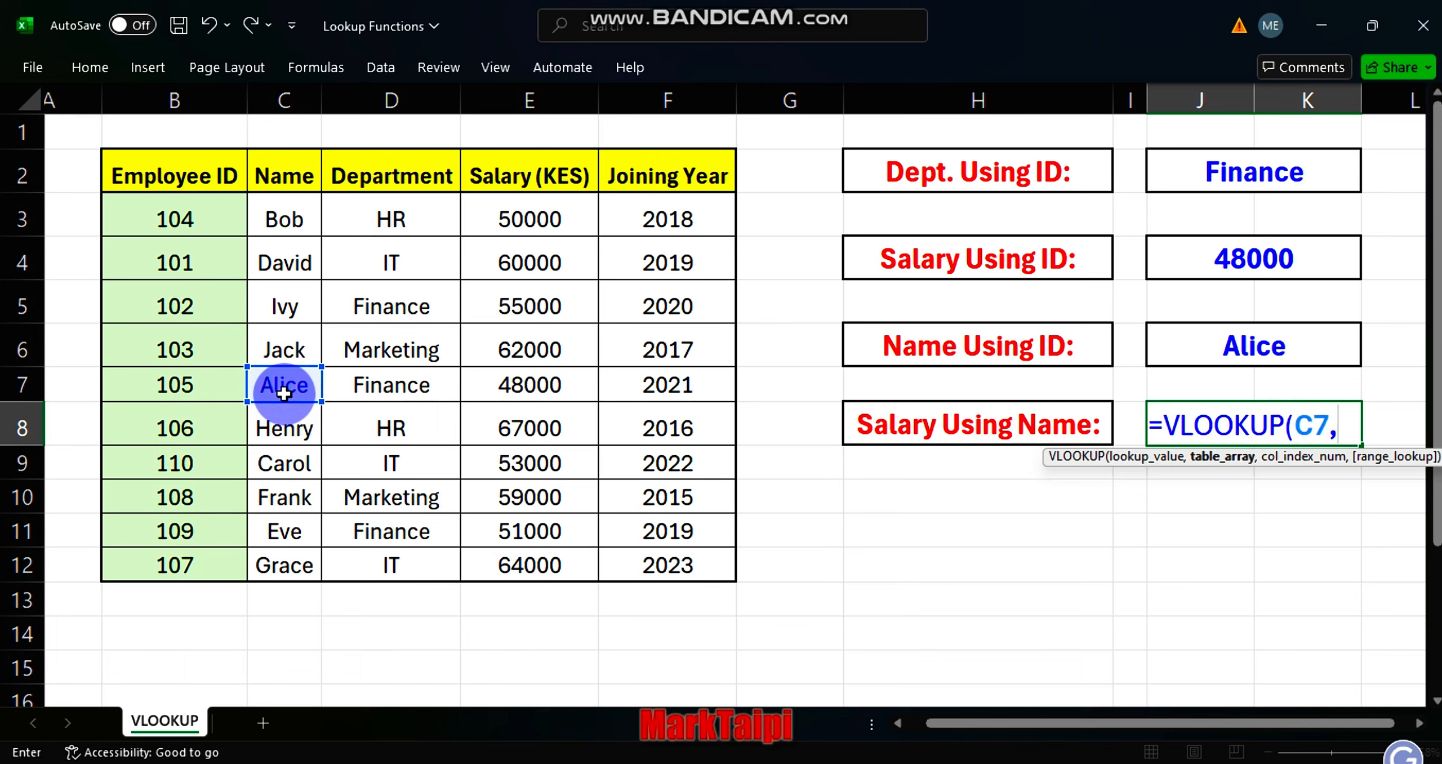
Set the table array of the J8 VLOOKUP to the whole employee table, B2:F12.
click(178, 176)
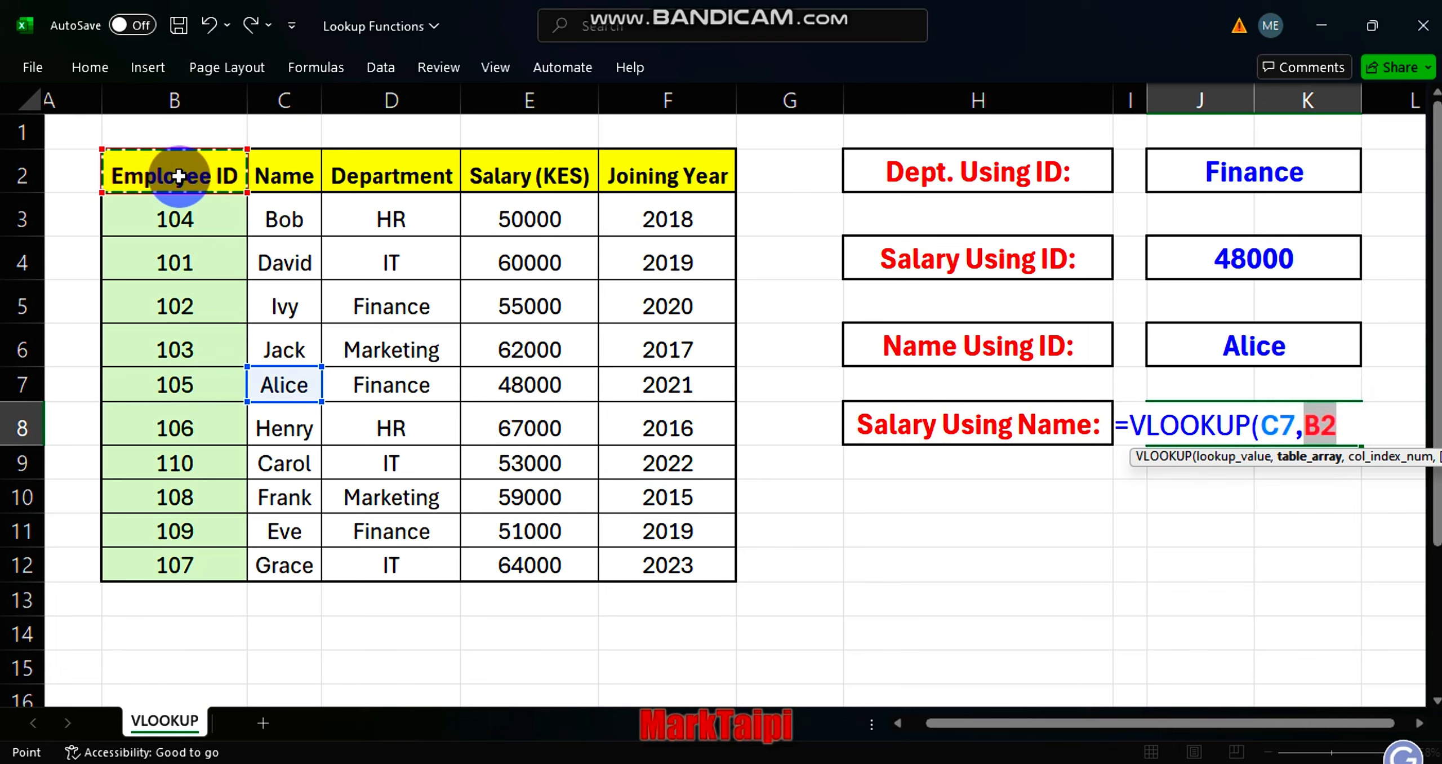
key(ctrl+shift+Right)
key(ctrl+shift+Down)
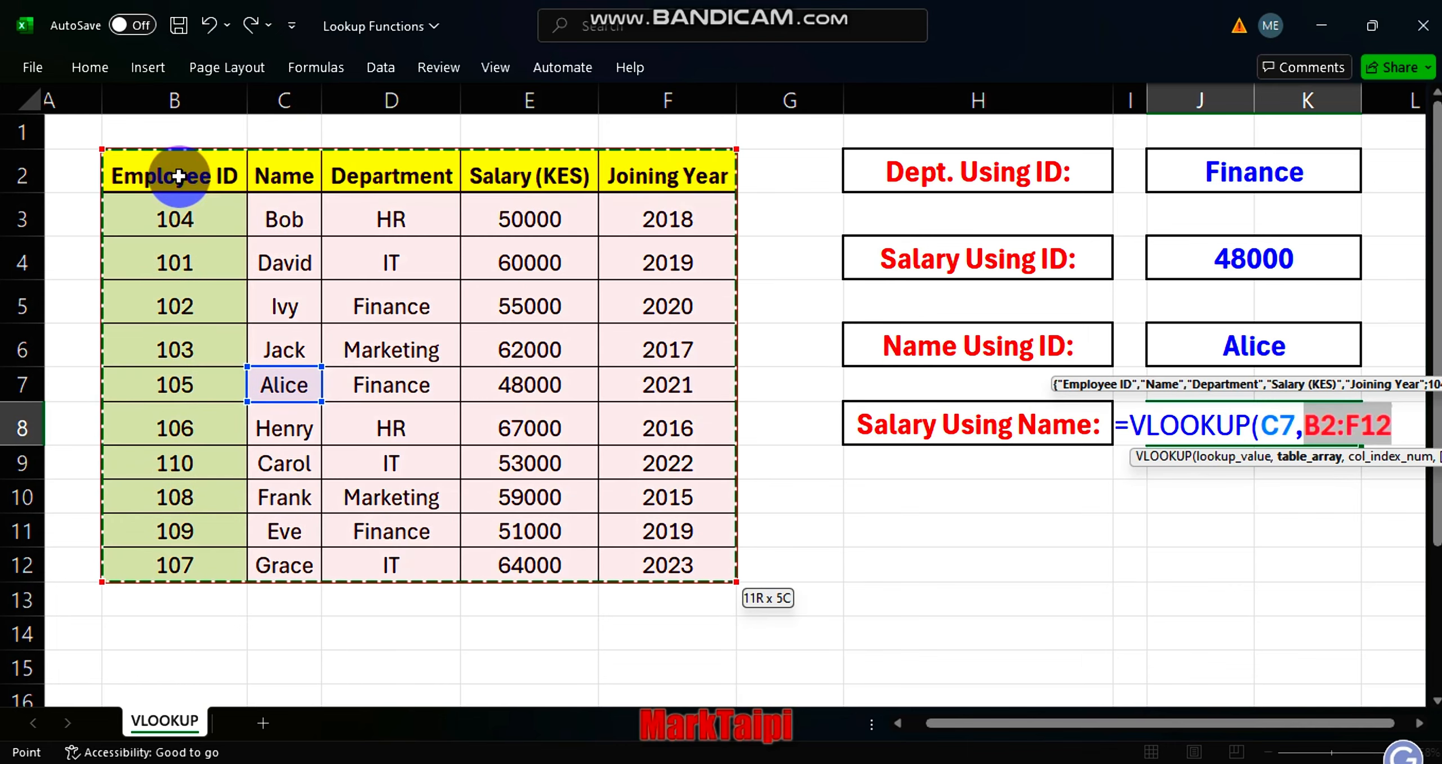
text(,)
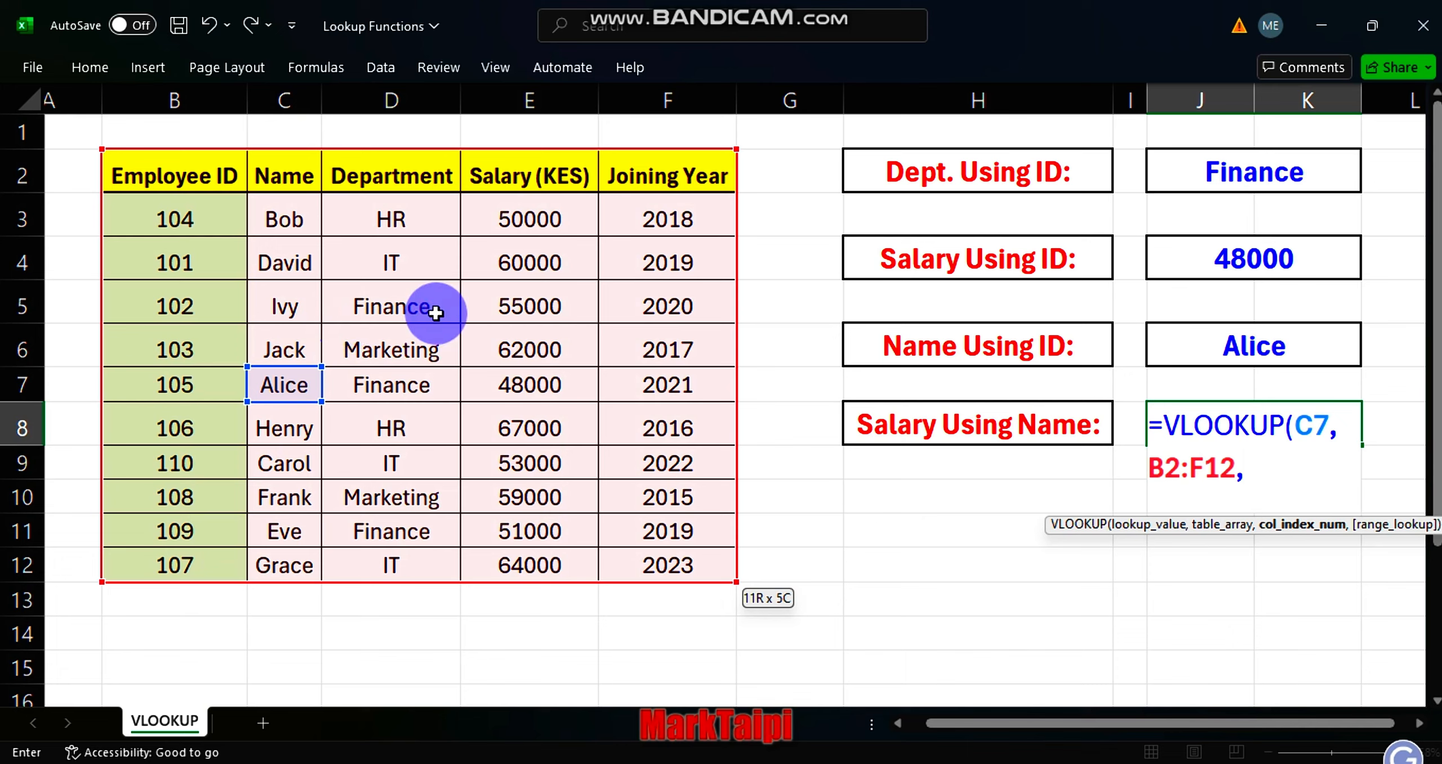
text(4)
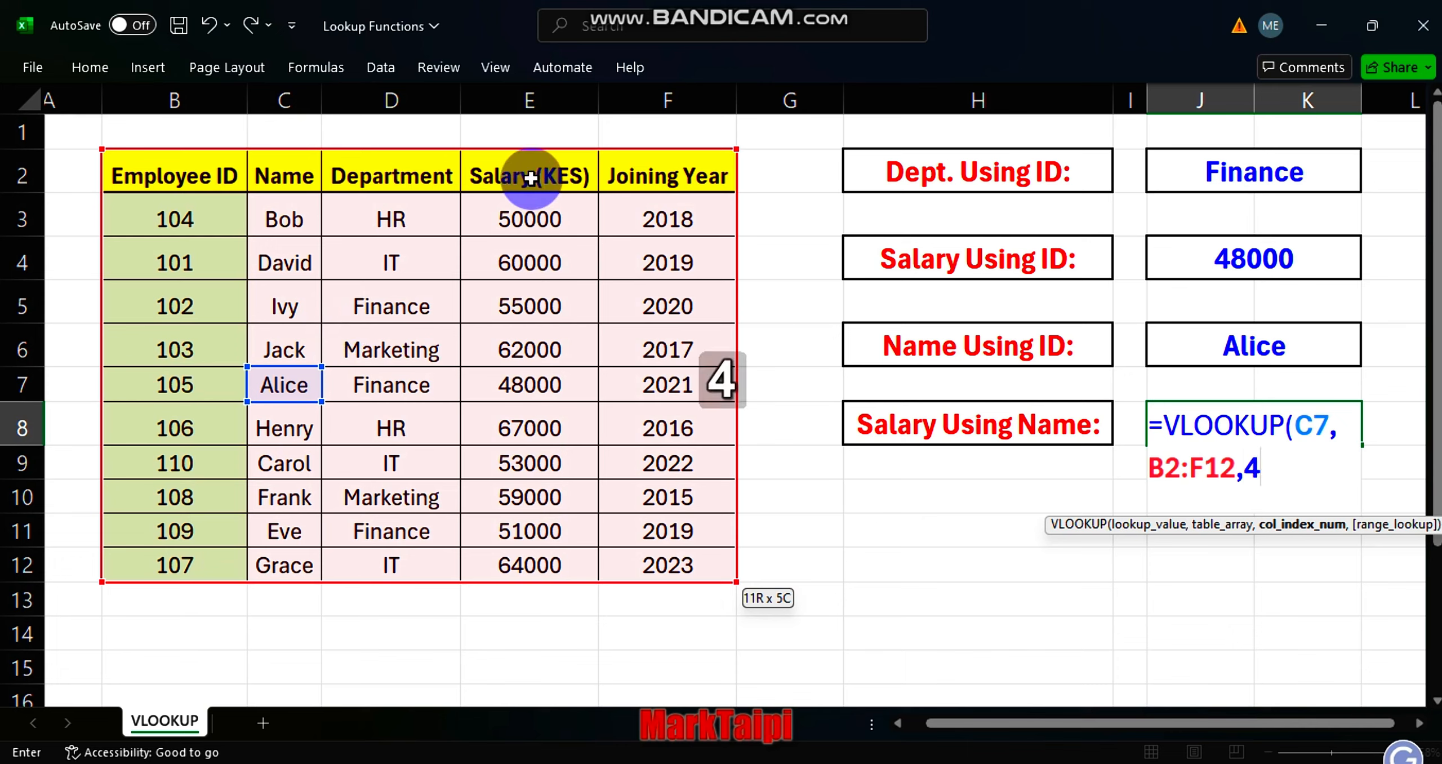
text(,)
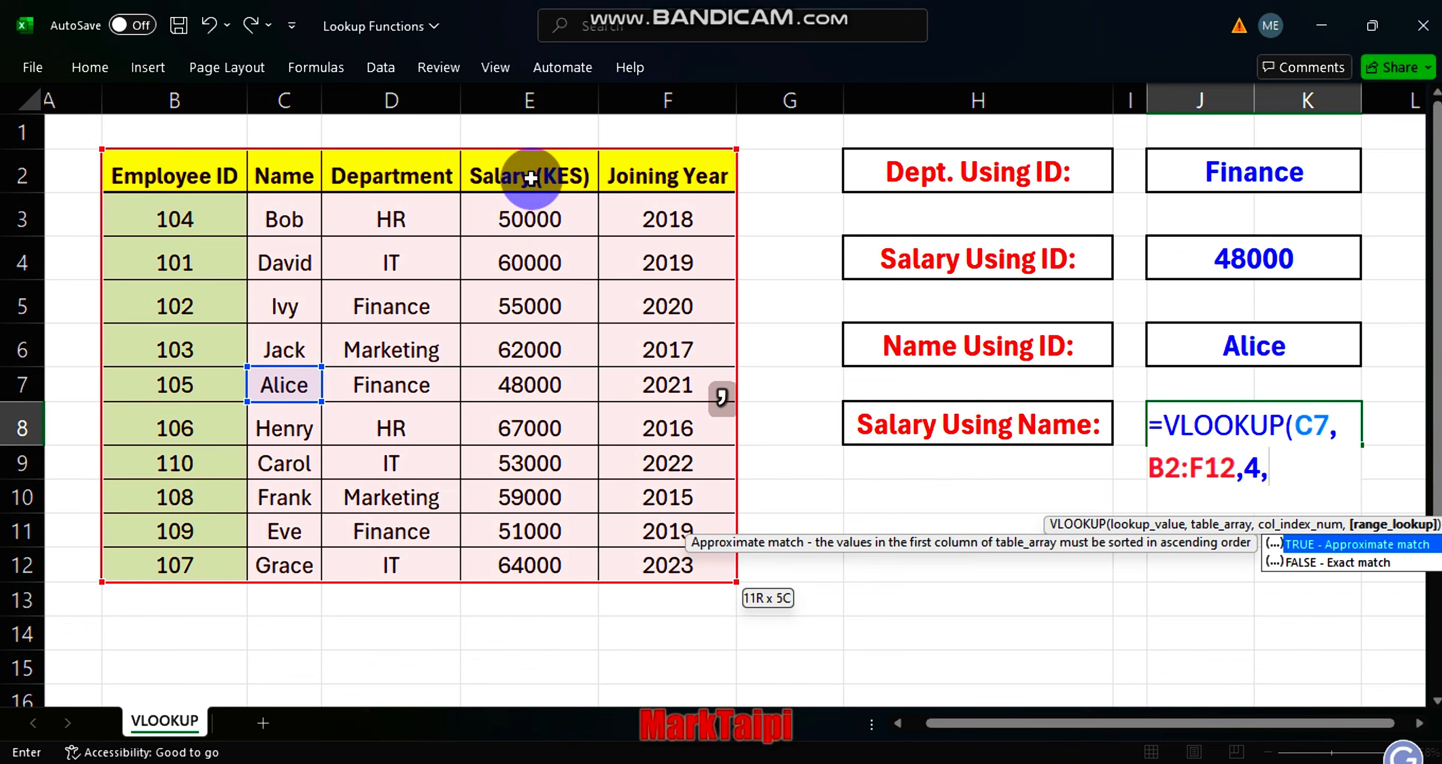
text(fal)
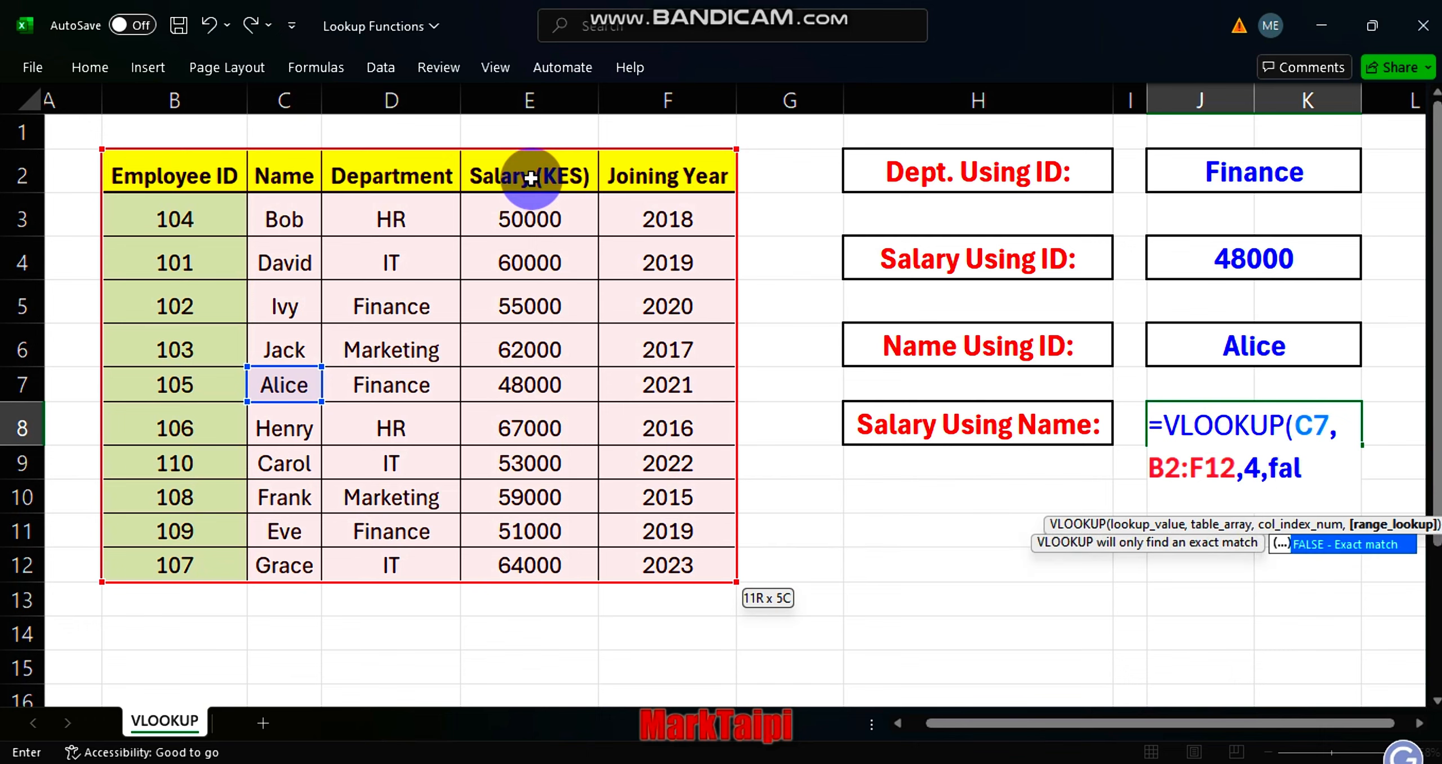
Complete the J8 VLOOKUP with column index 4 and an exact match (FALSE), and commit the formula.
key(Tab)
text())
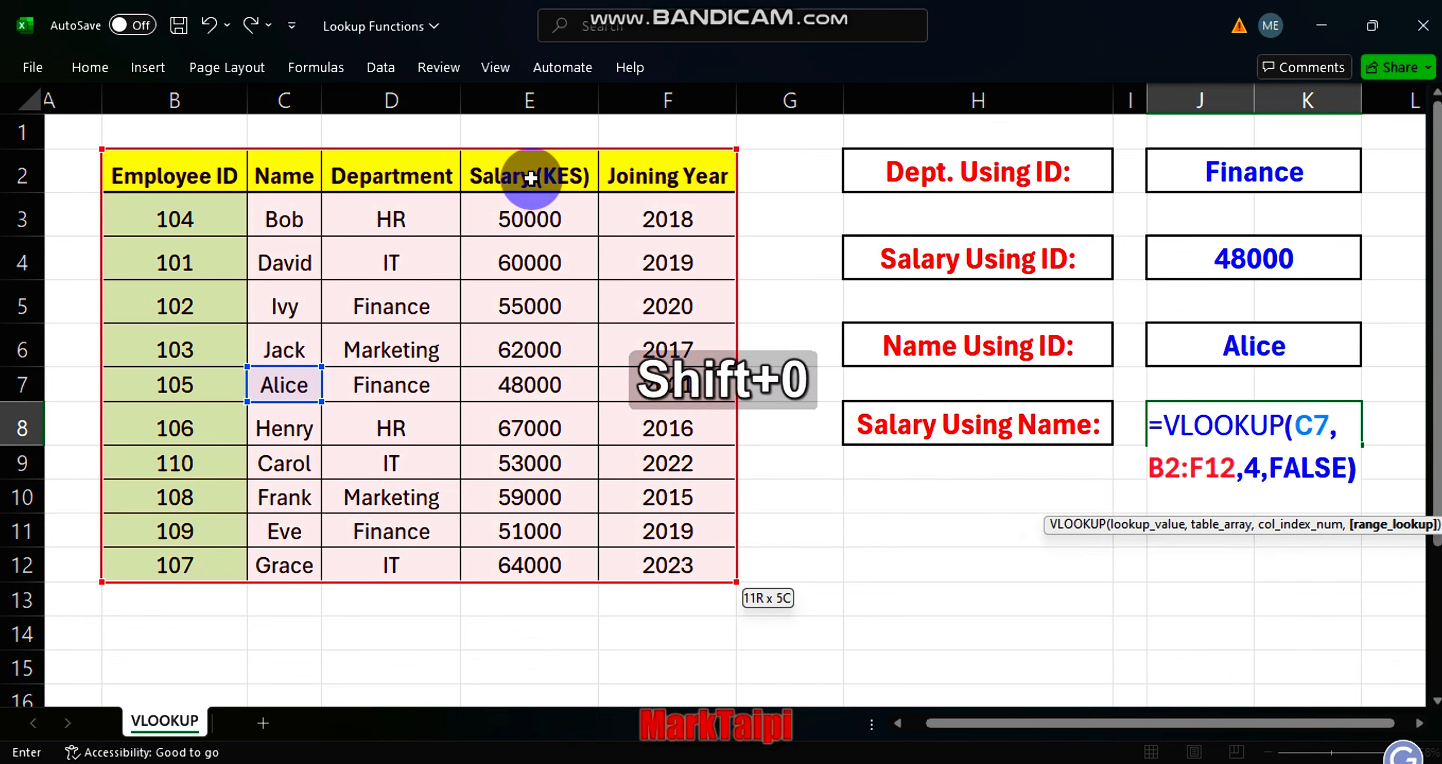
key(Return)
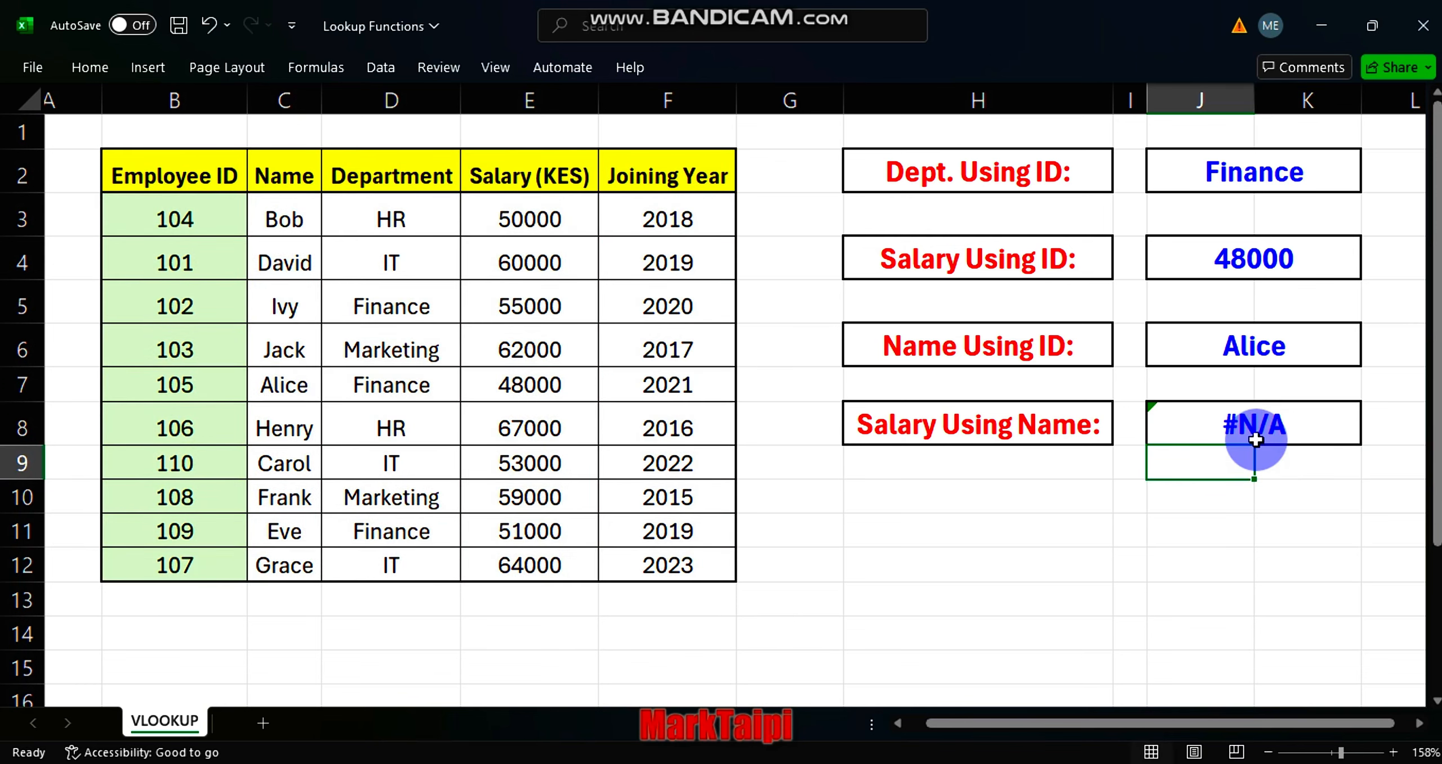
click(1255, 439)
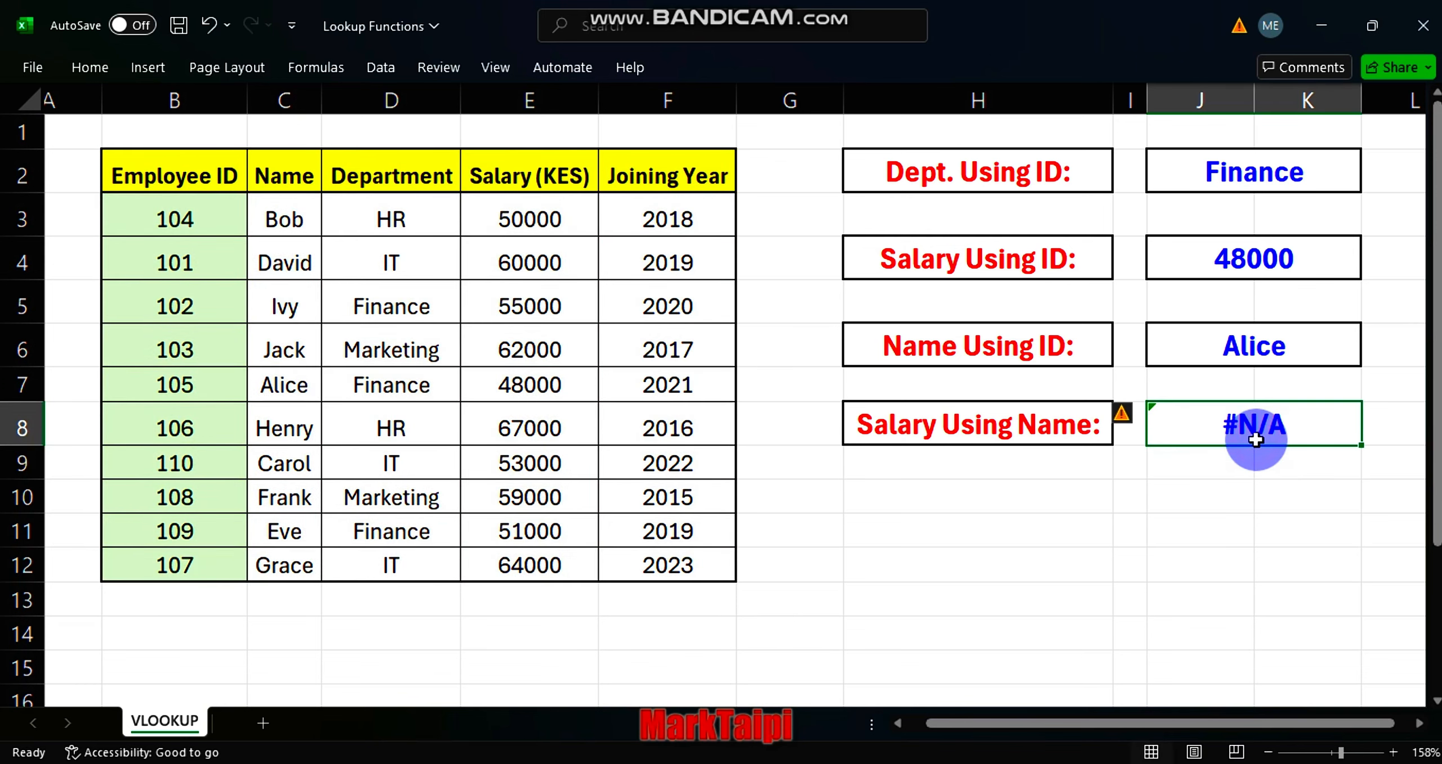
Start a VLOOKUP formula in cell H10, below the Salary Using Name label.
click(1001, 508)
text(vloo)
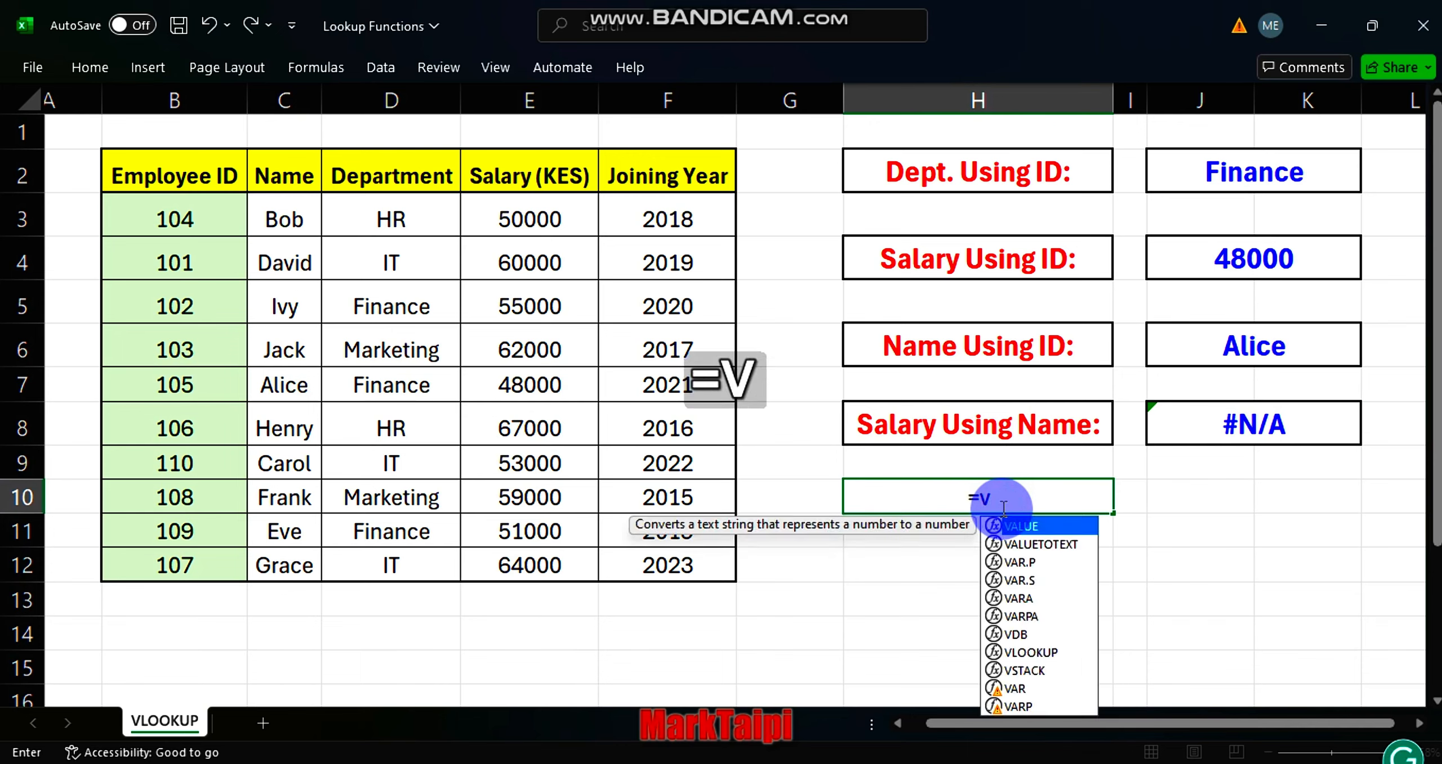